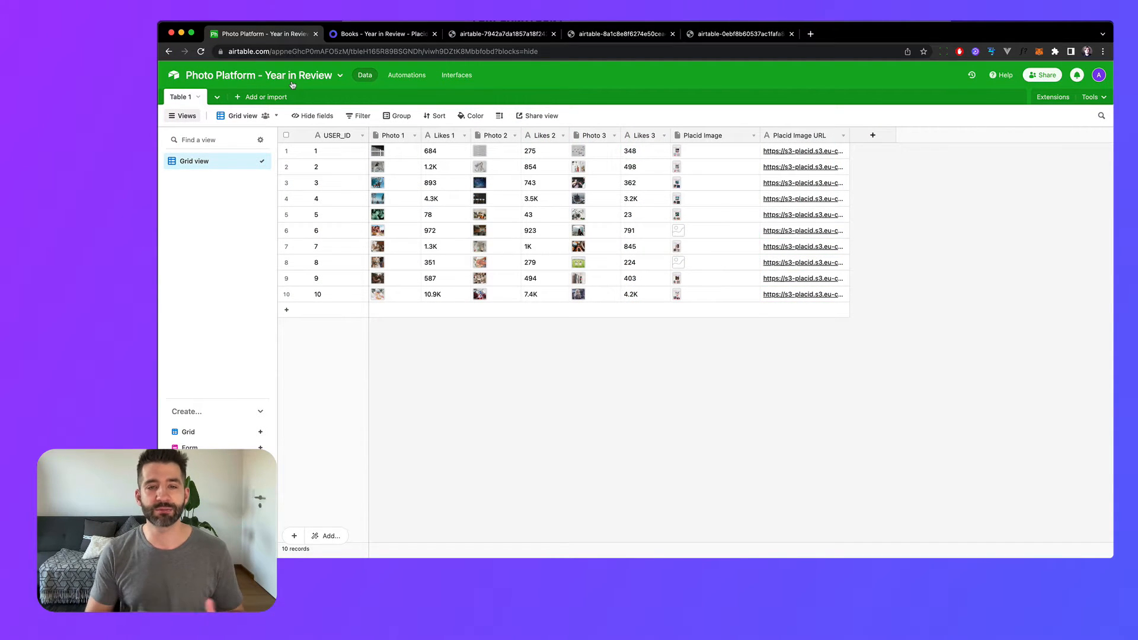
View the generated Placid image of user 1 at full size
click(675, 151)
click(676, 152)
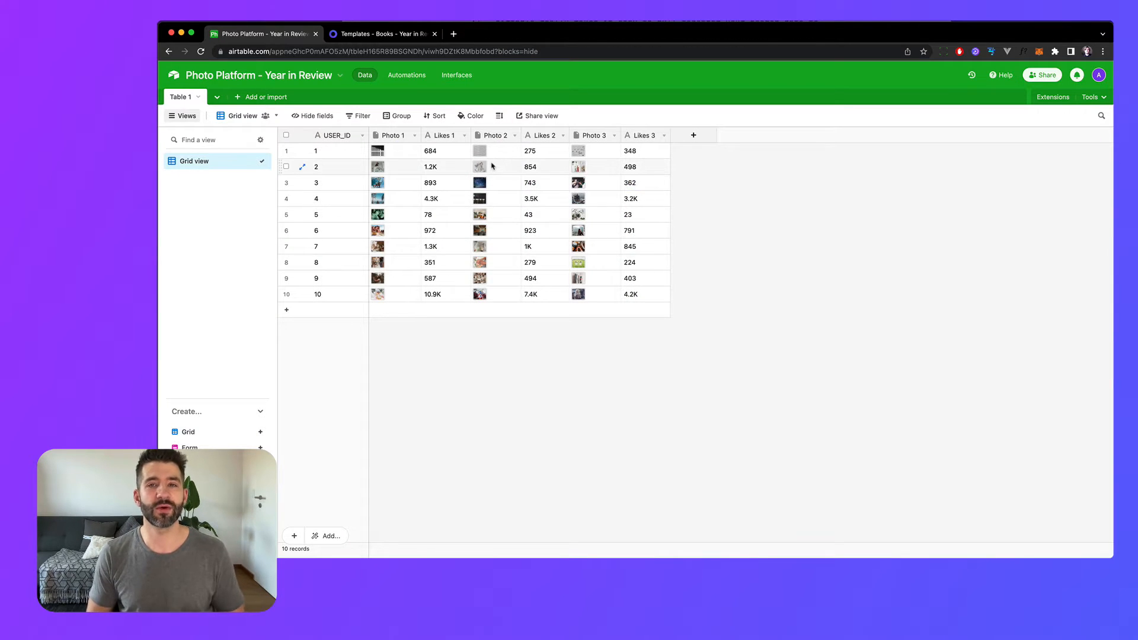
Switch to Placid and open the Photo Platform - Year in Review template in the editor
click(354, 35)
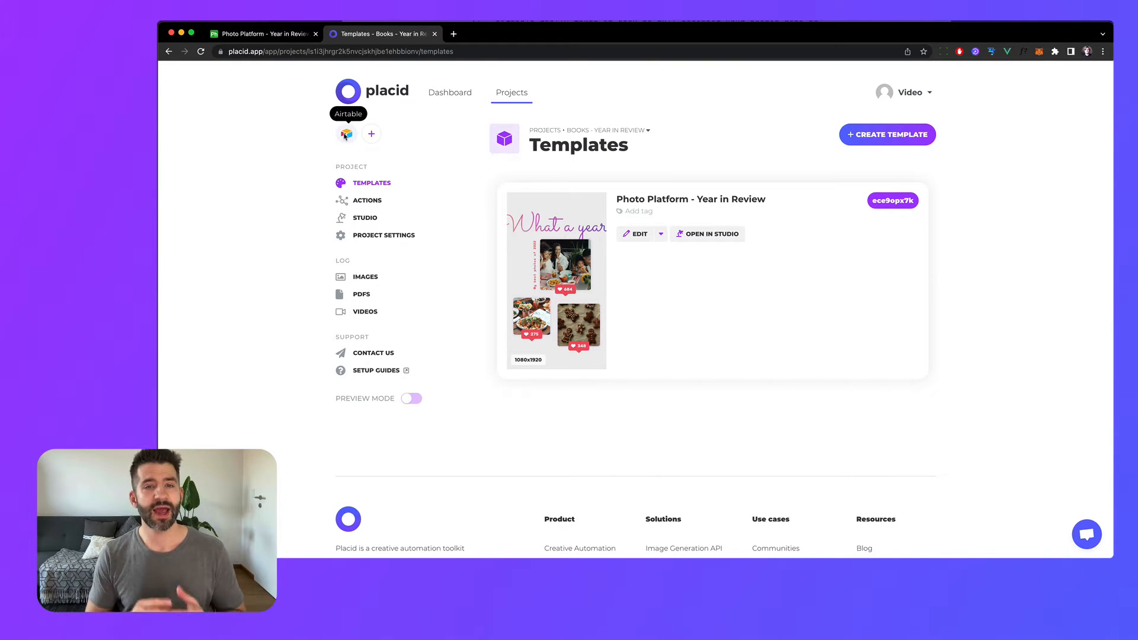
click(635, 234)
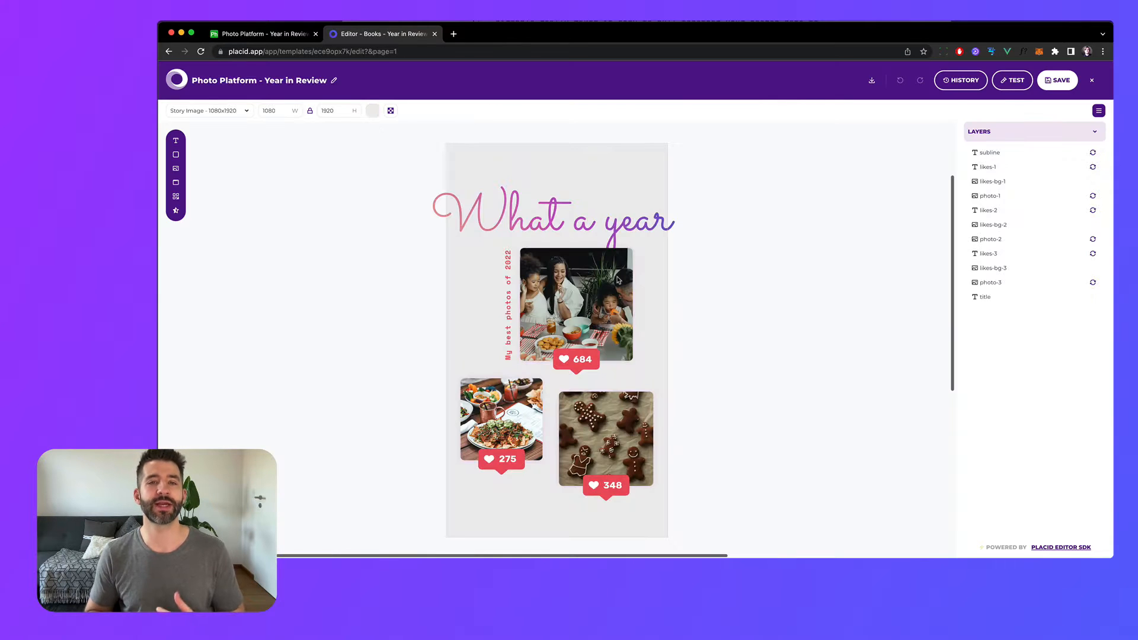
Try the black-purple-pink linear gradient preset on the "What a year" title and shift its purple color stop
click(550, 209)
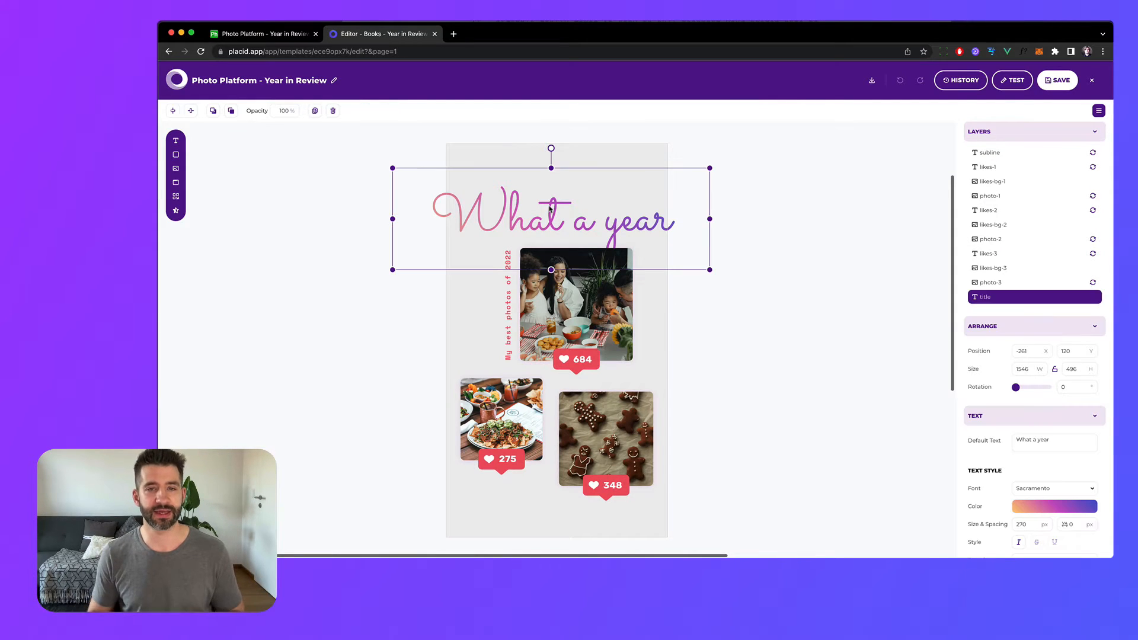
click(1046, 512)
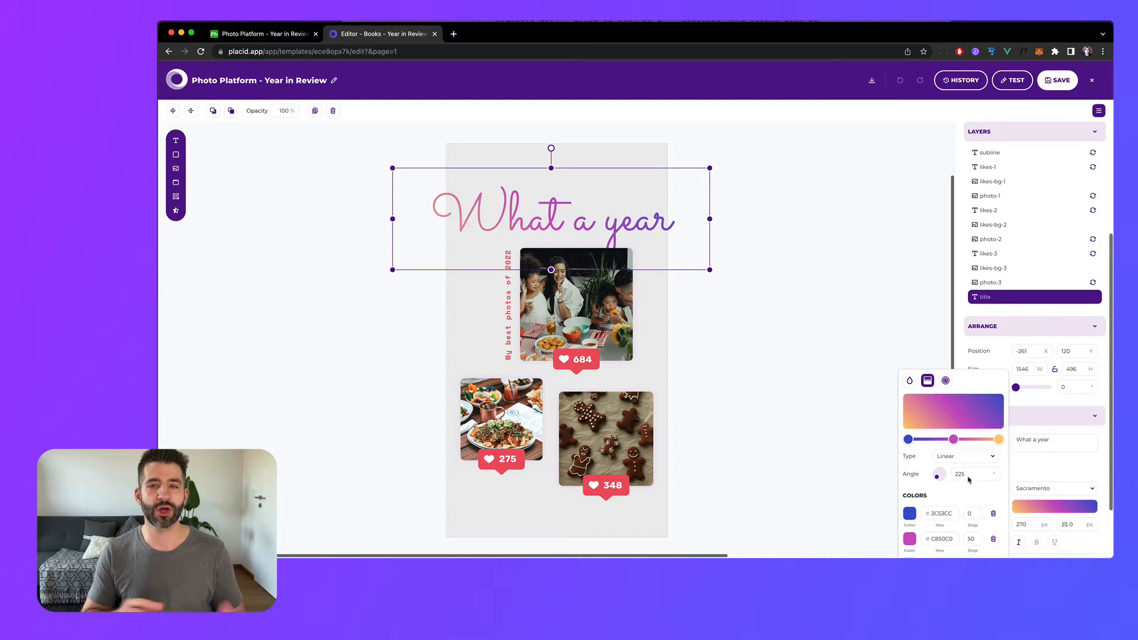
scroll(967, 481, down, 5)
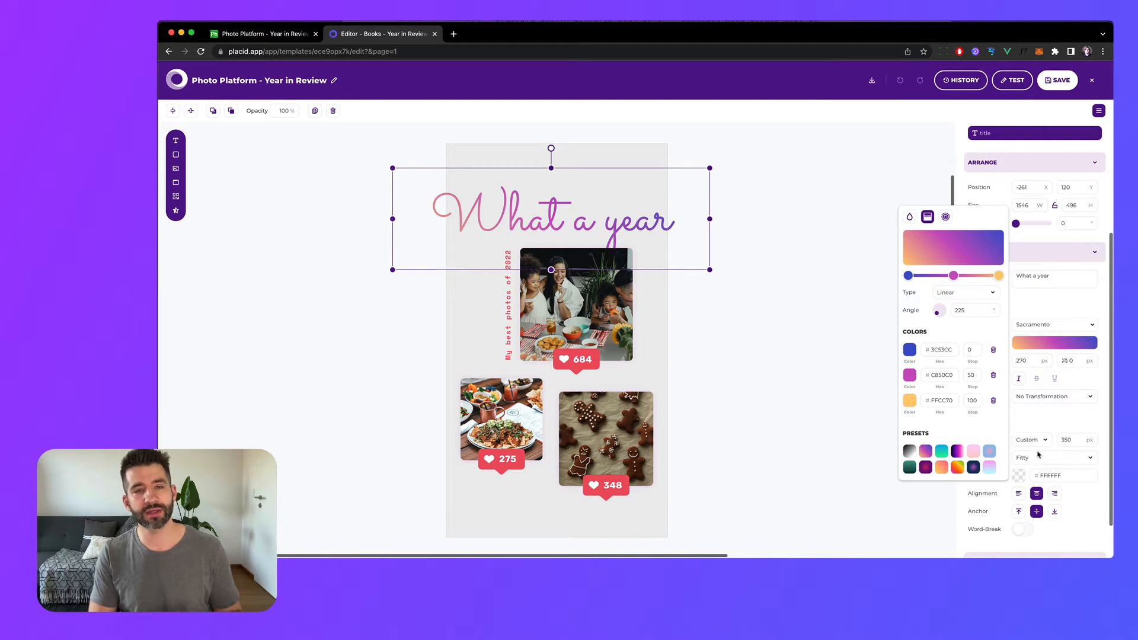
click(958, 468)
click(958, 463)
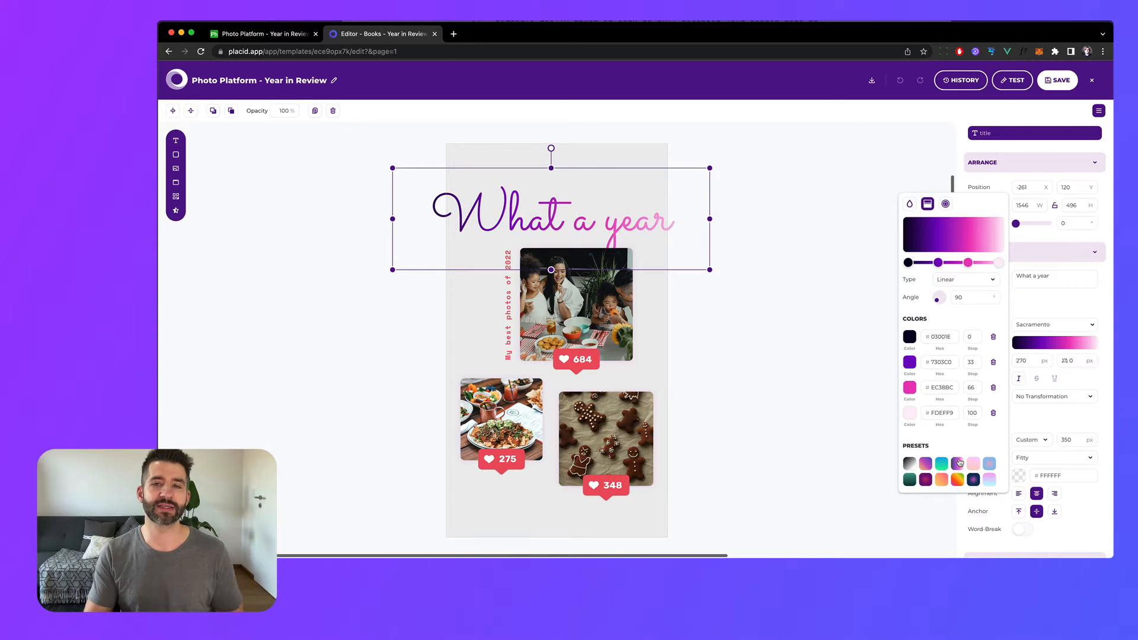
drag(939, 267, 929, 266)
click(946, 203)
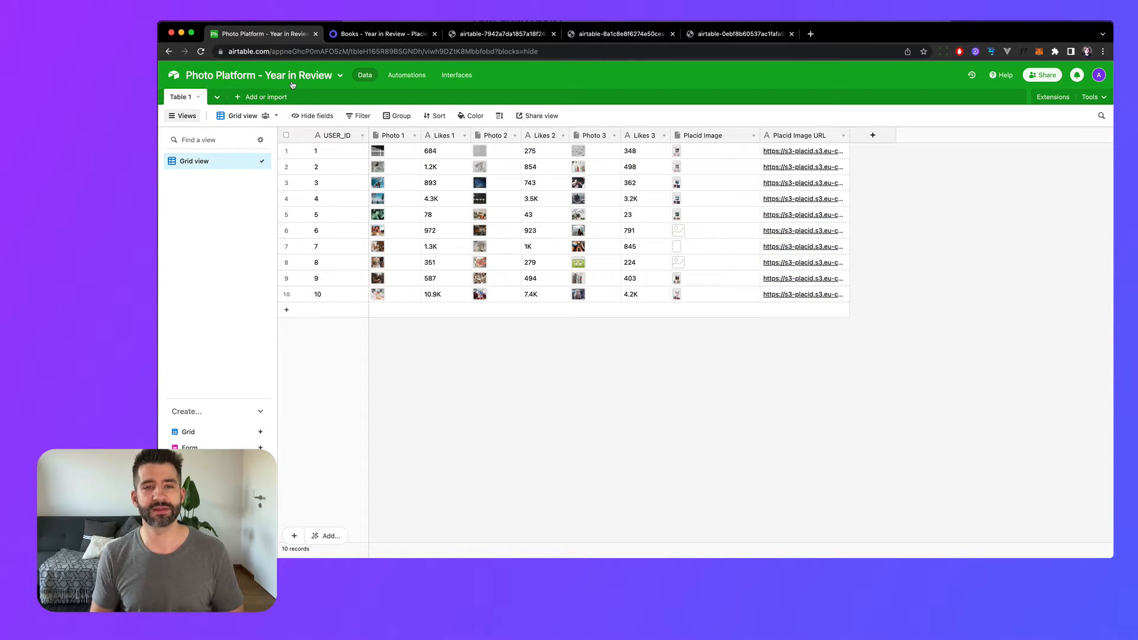
Preview the generated Placid images of users 1, 3 and 8 in the Airtable base
click(678, 154)
click(678, 154)
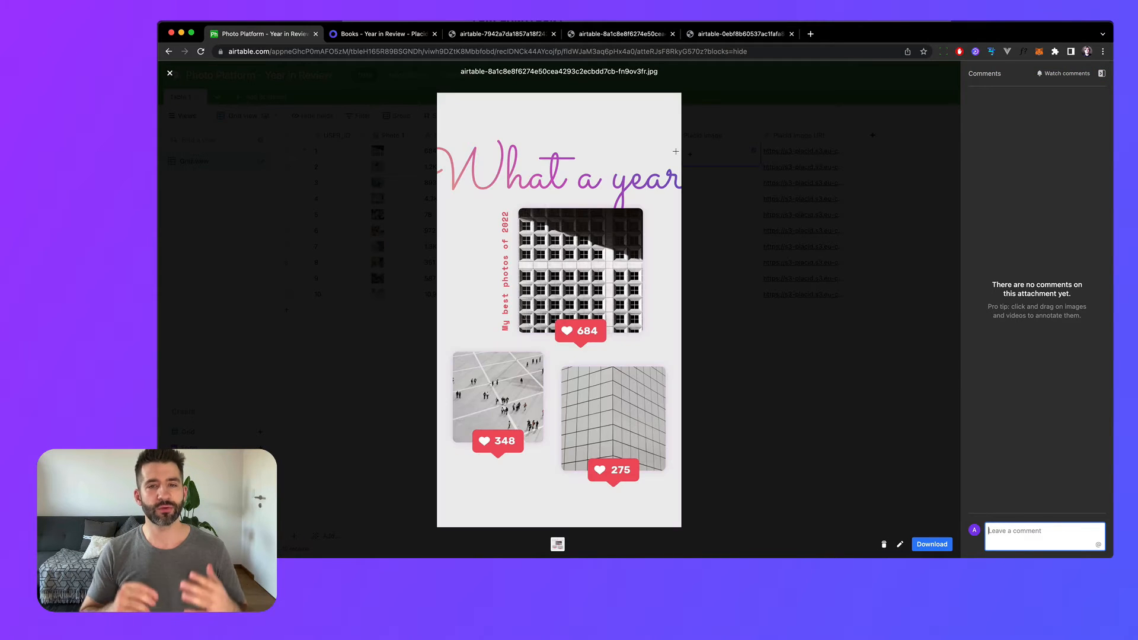
click(759, 280)
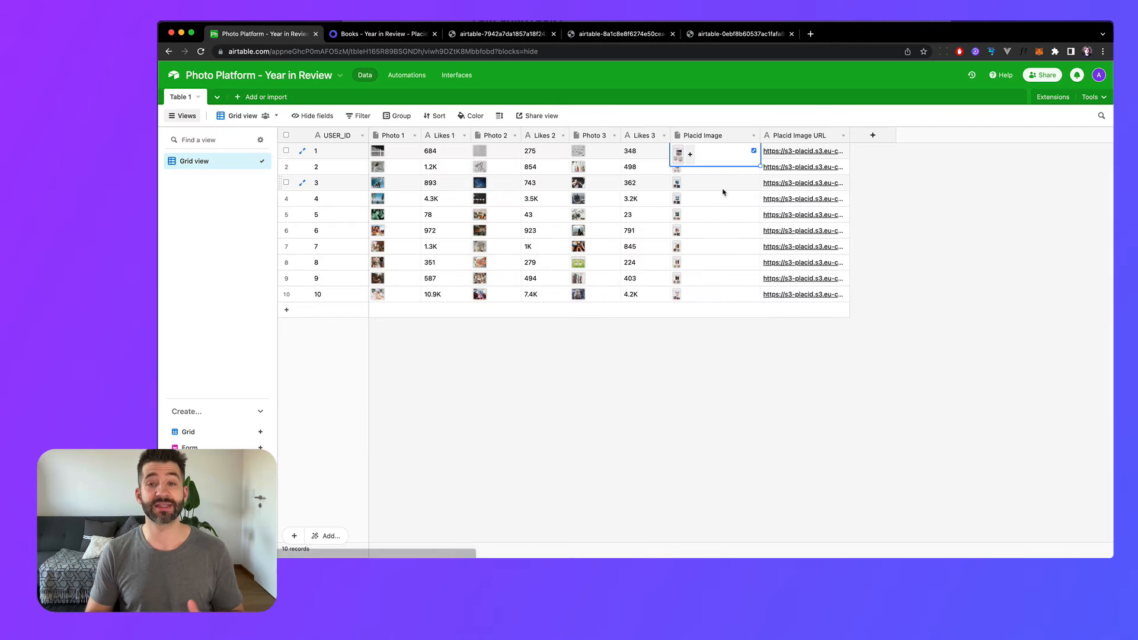
click(677, 184)
click(677, 183)
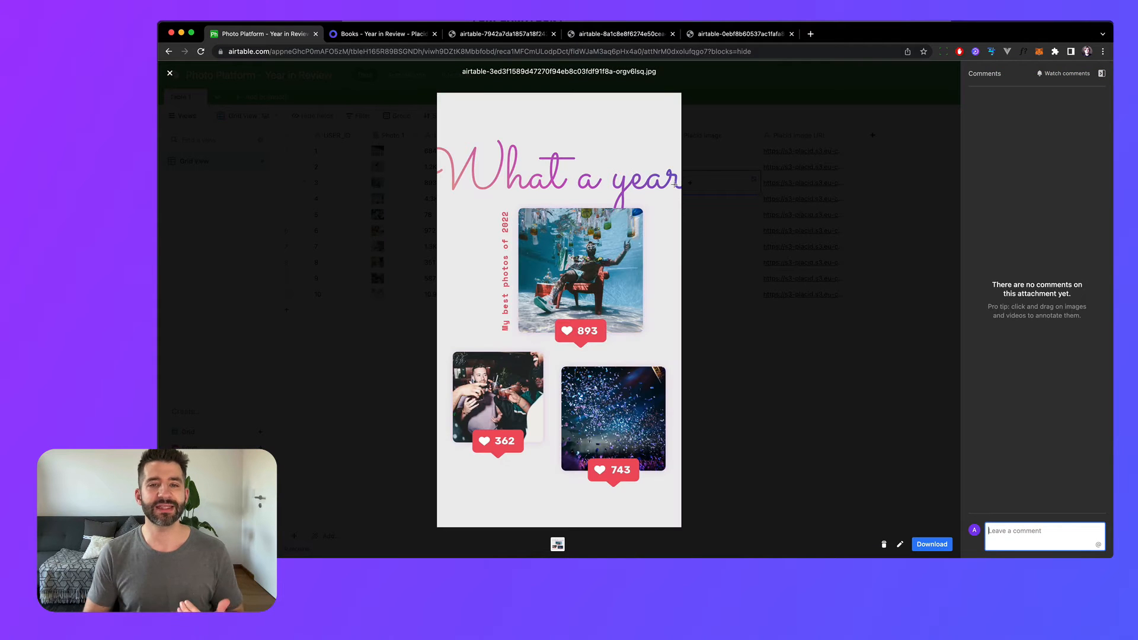
click(715, 356)
click(677, 263)
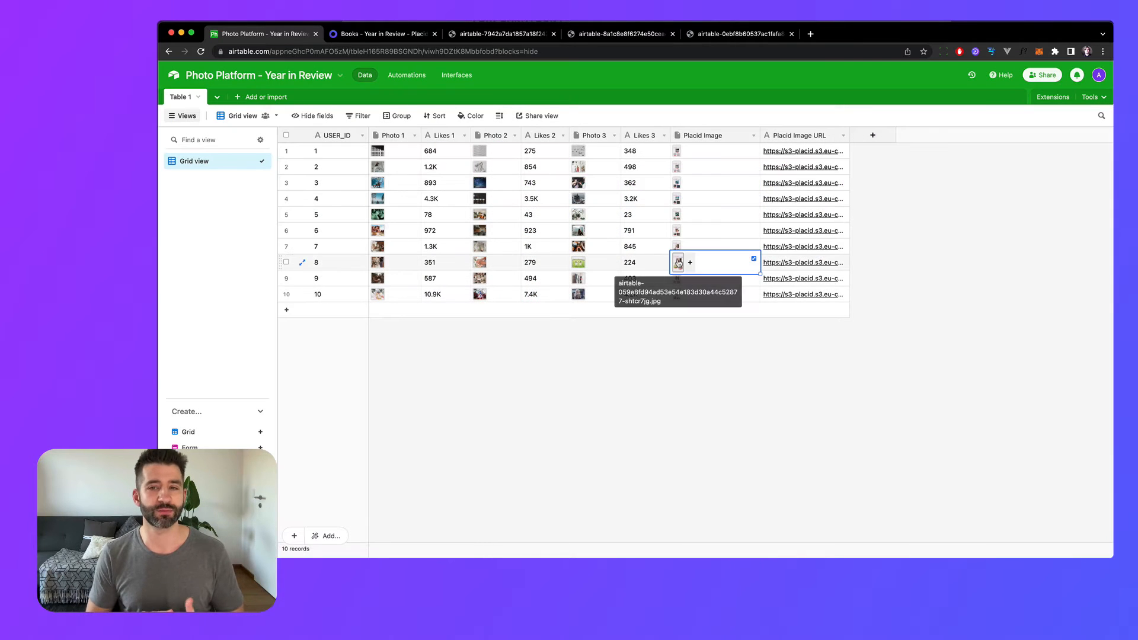
click(677, 263)
click(292, 84)
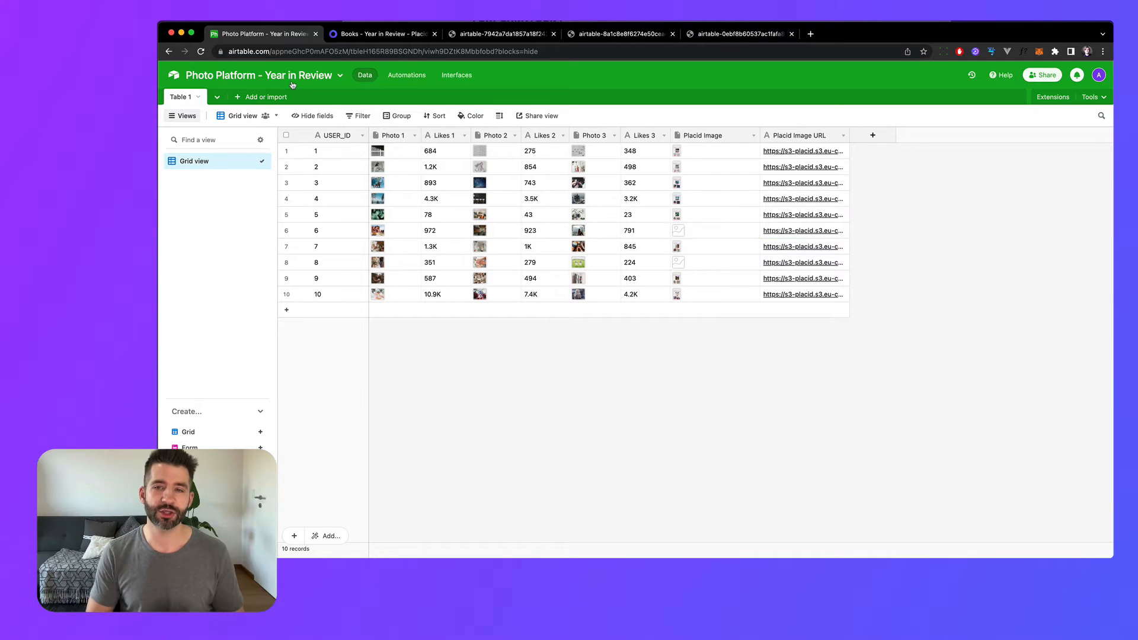
Review user 1's generated Placid image again, then close the preview
click(677, 155)
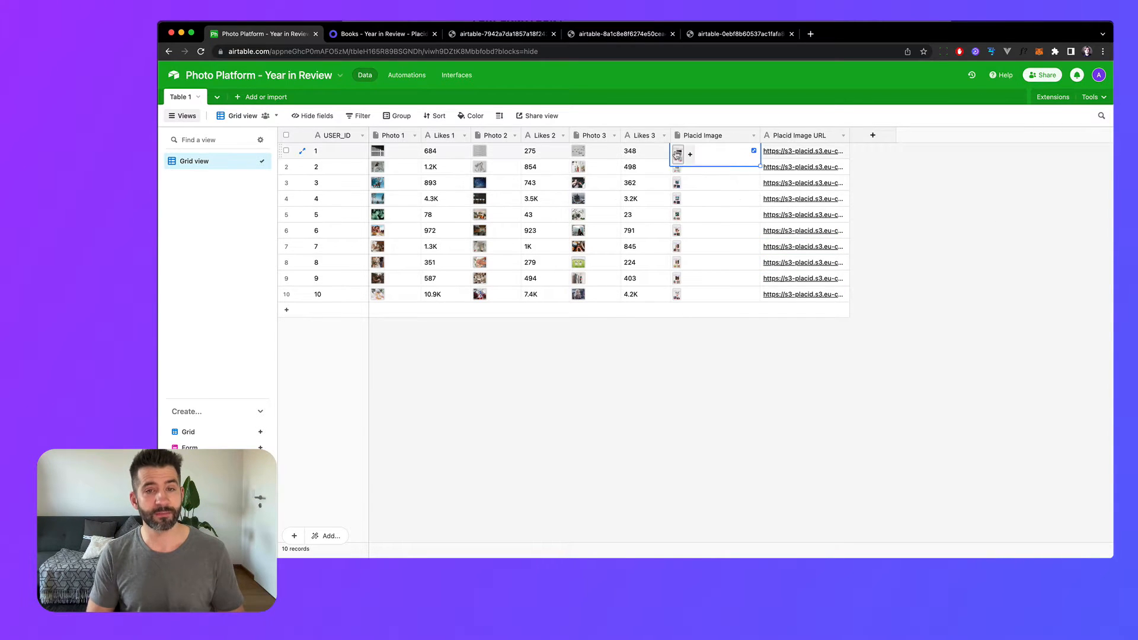
click(677, 155)
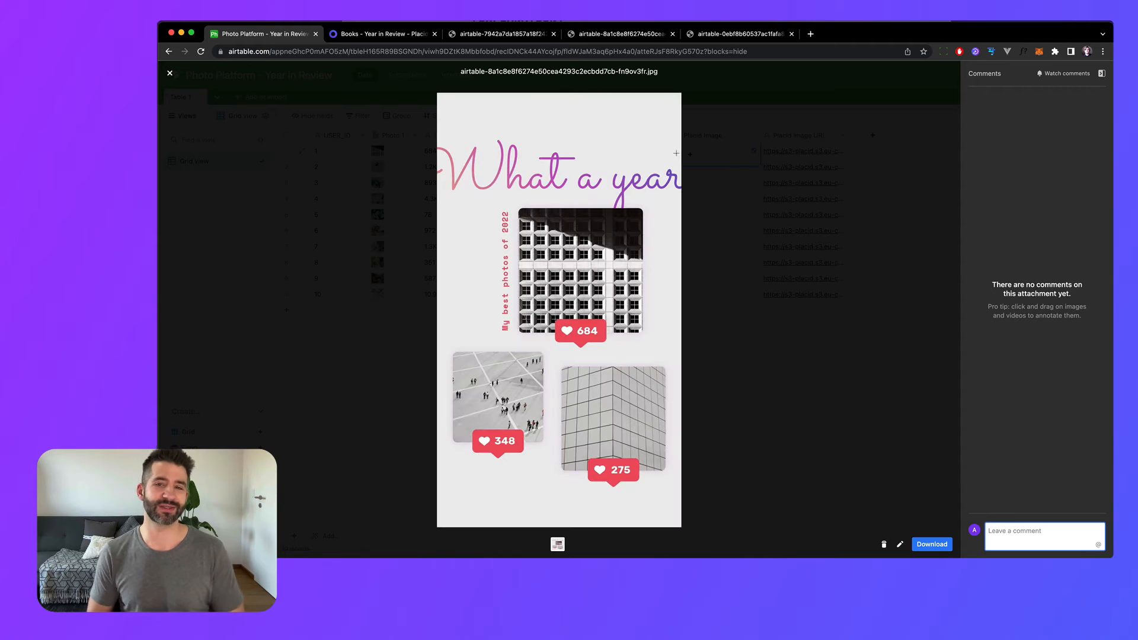
key(Escape)
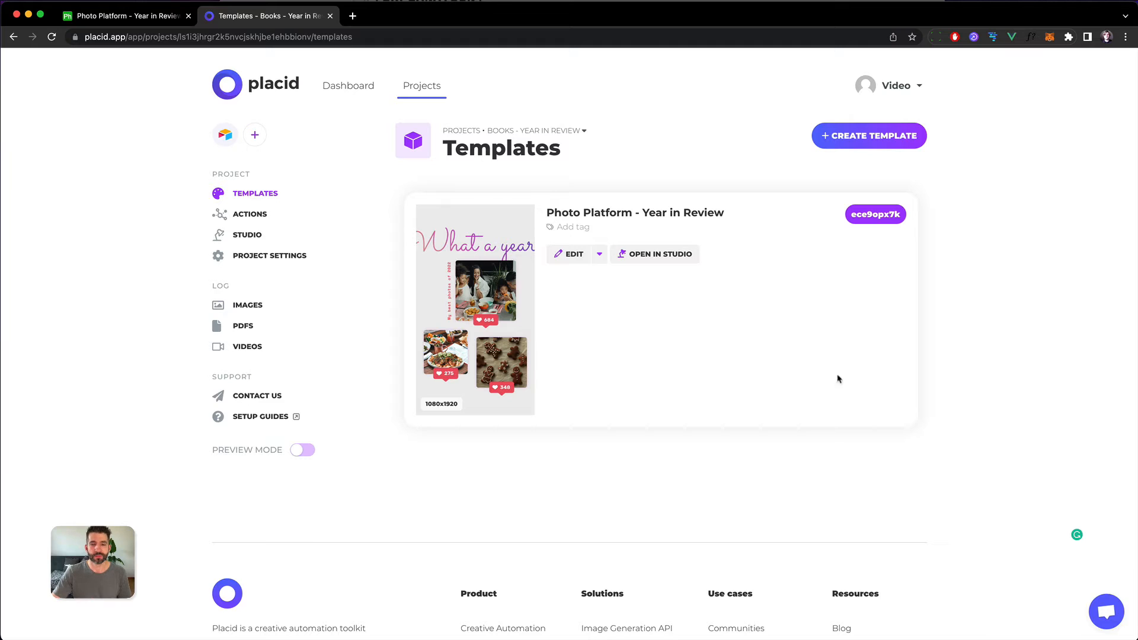
Open the Photo Platform - Year in Review template in Placid and inspect its photo layers and the likes-1 text layer
click(572, 259)
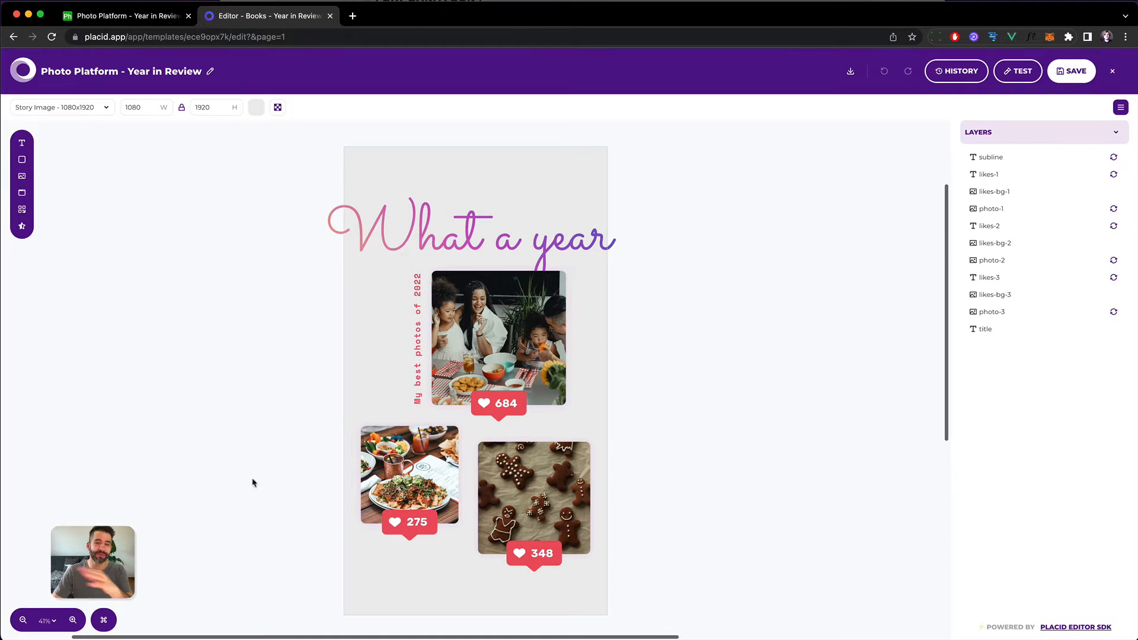
click(474, 335)
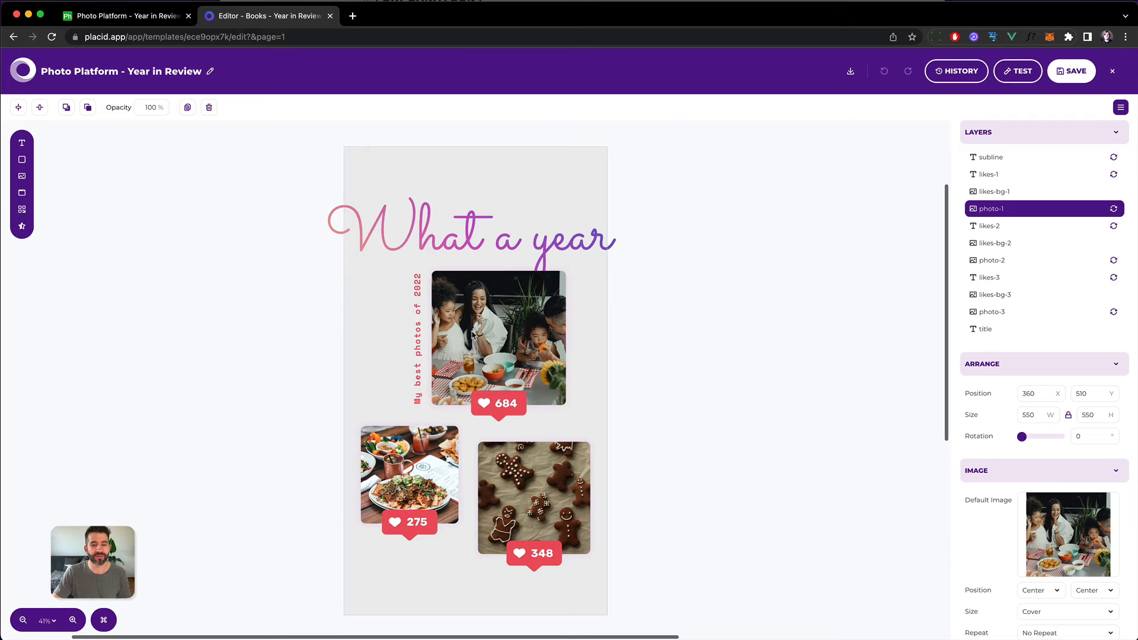
click(429, 458)
click(557, 484)
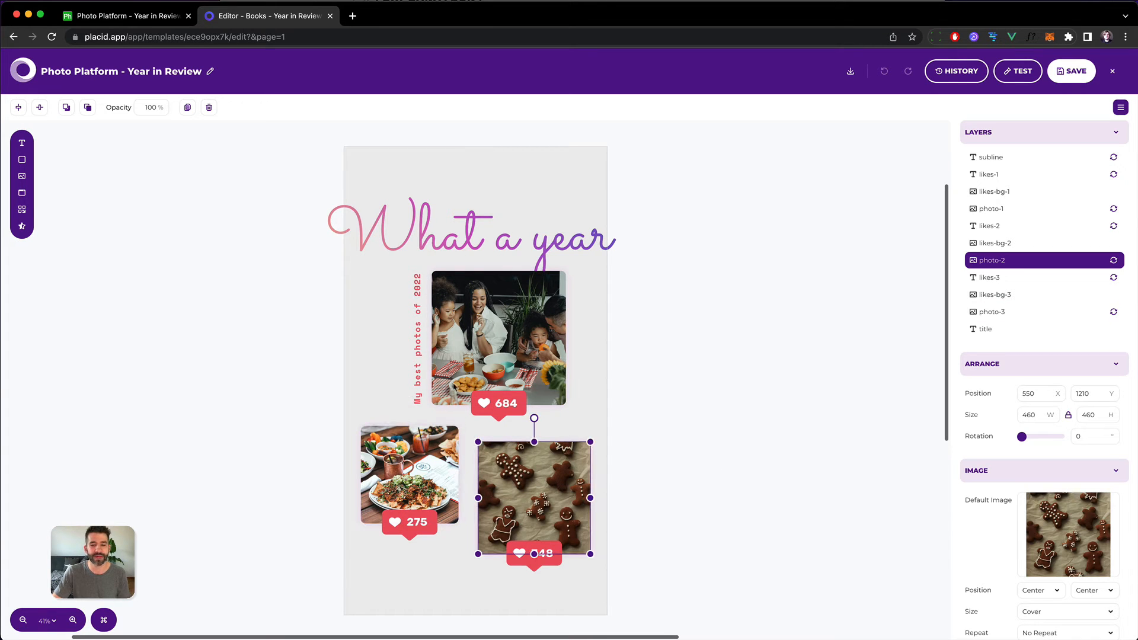
click(501, 403)
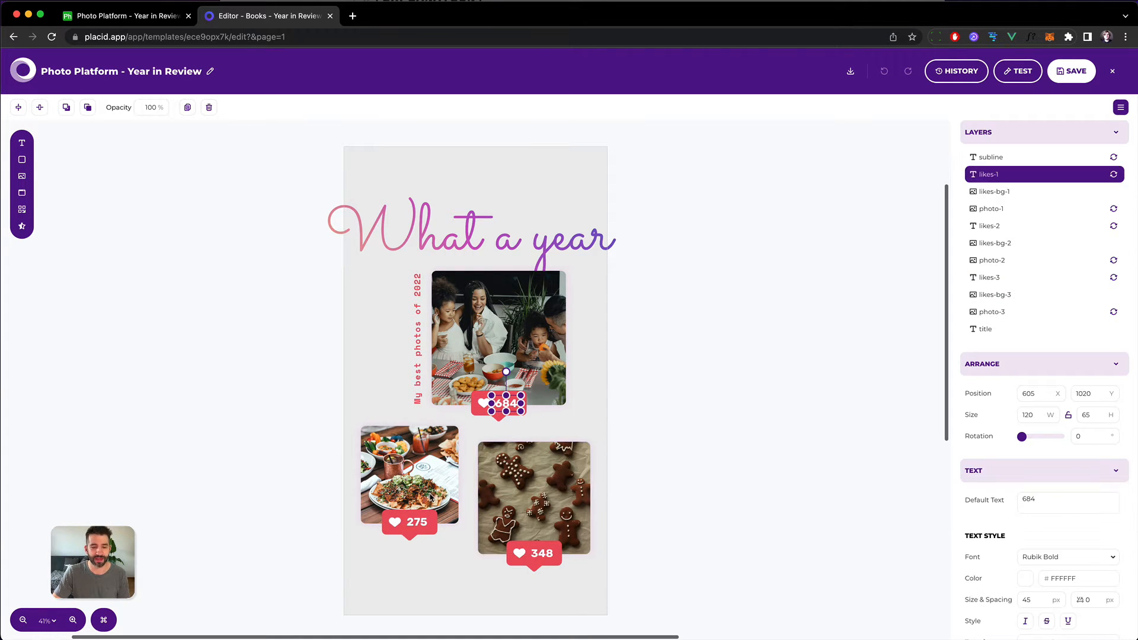
Compare the photo and likes columns of the Airtable base with the template's layers, then leave the template editor
click(97, 16)
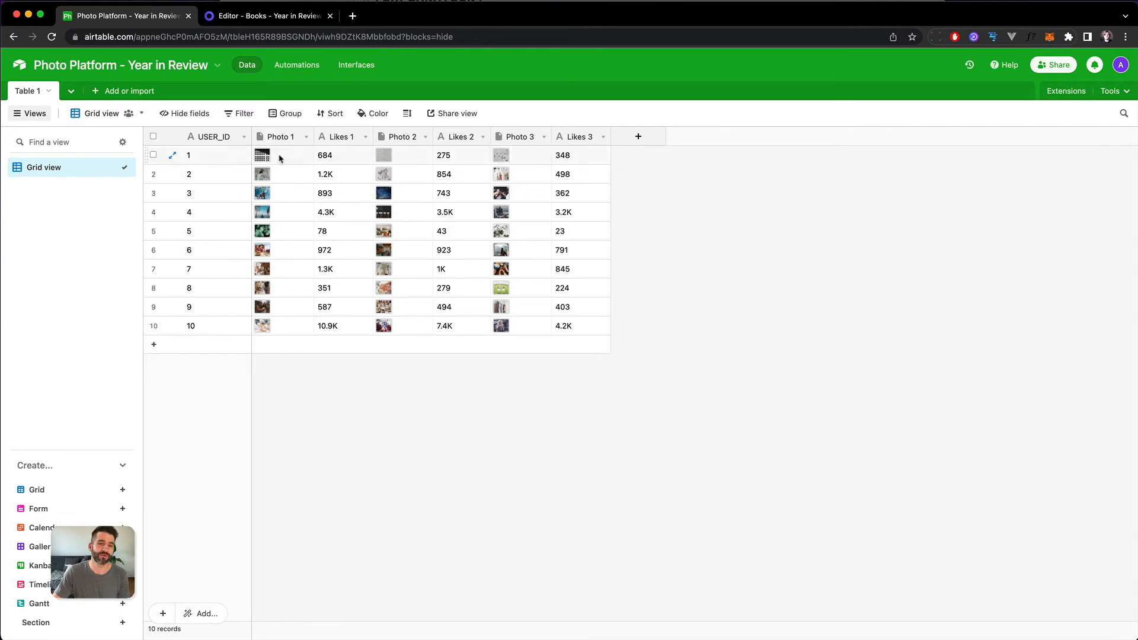
click(269, 16)
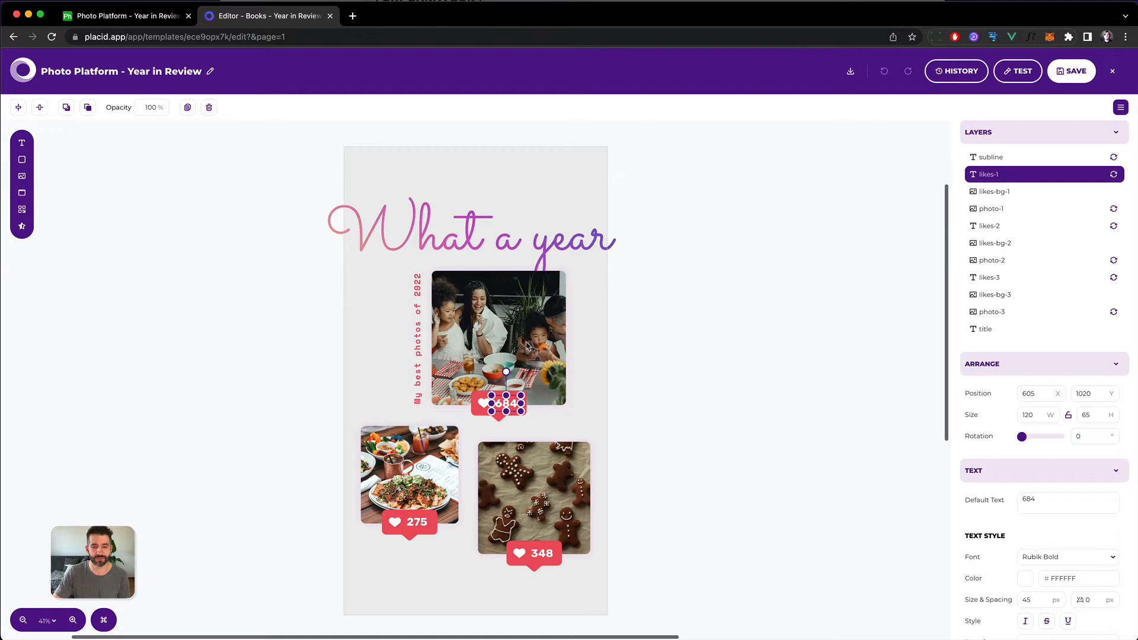
click(681, 287)
click(131, 17)
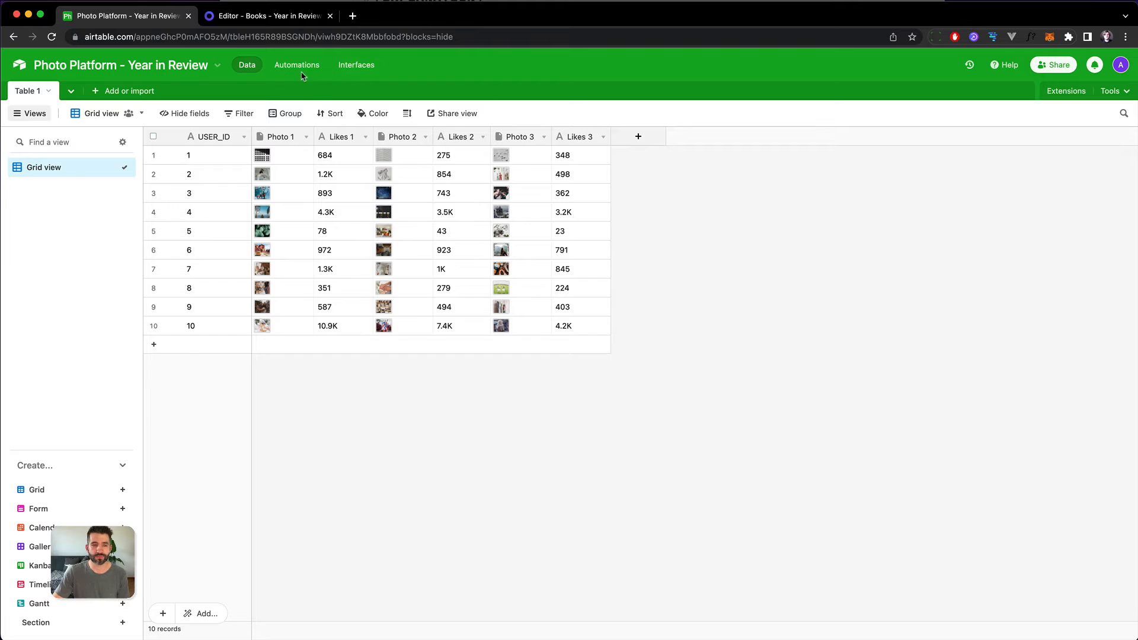
click(270, 21)
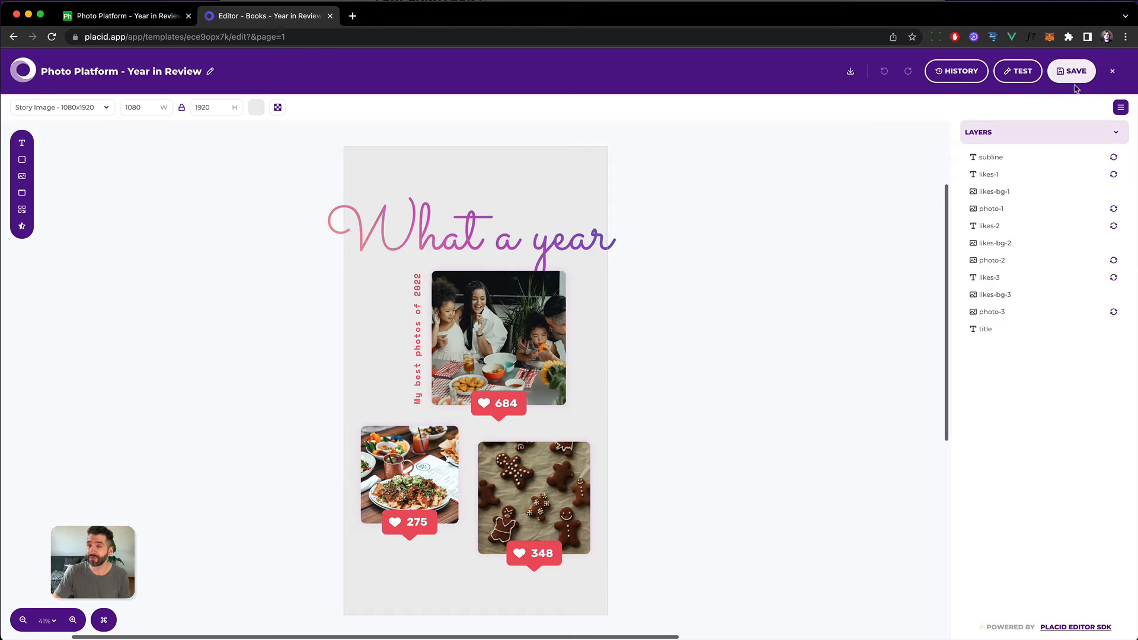
click(1110, 76)
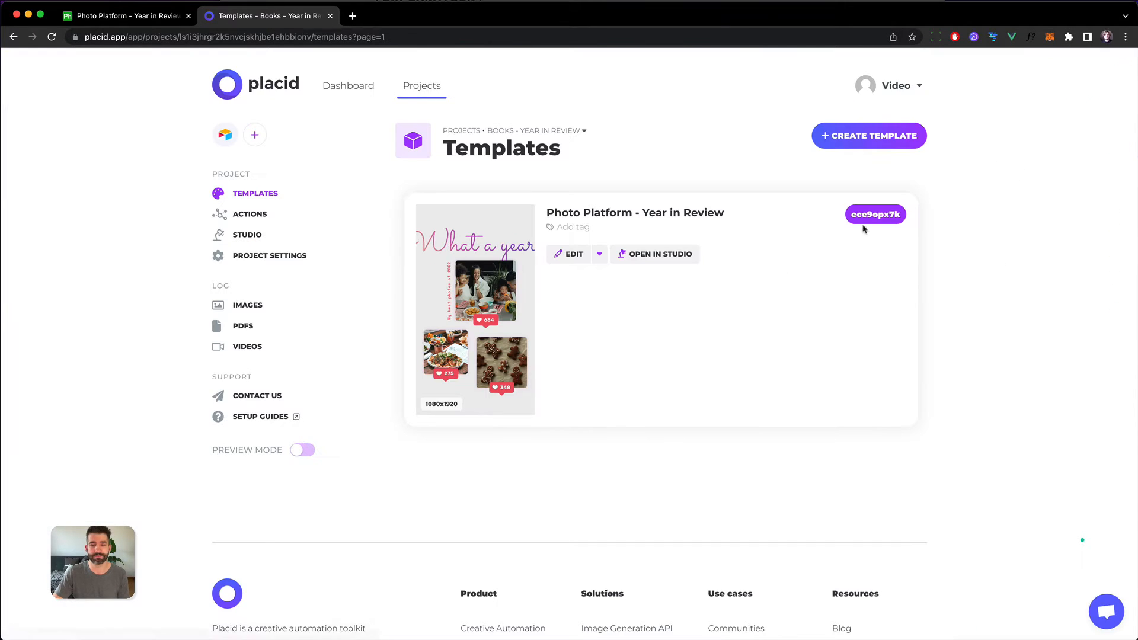
Check the Airtable API key entry in the integration settings of the Placid project
click(302, 271)
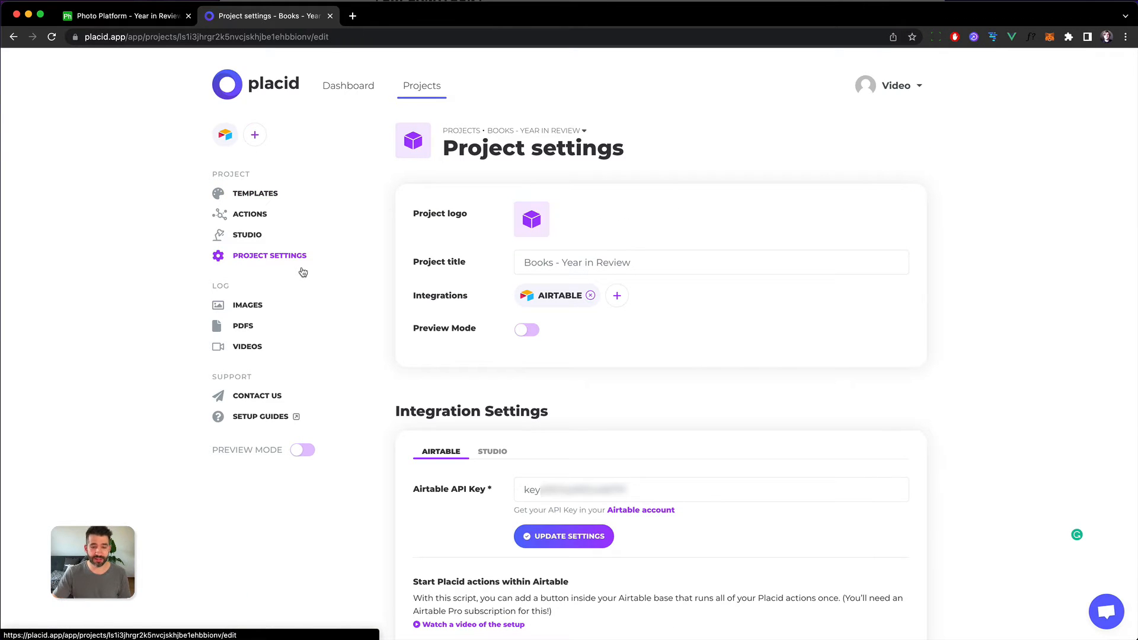
double_click(577, 490)
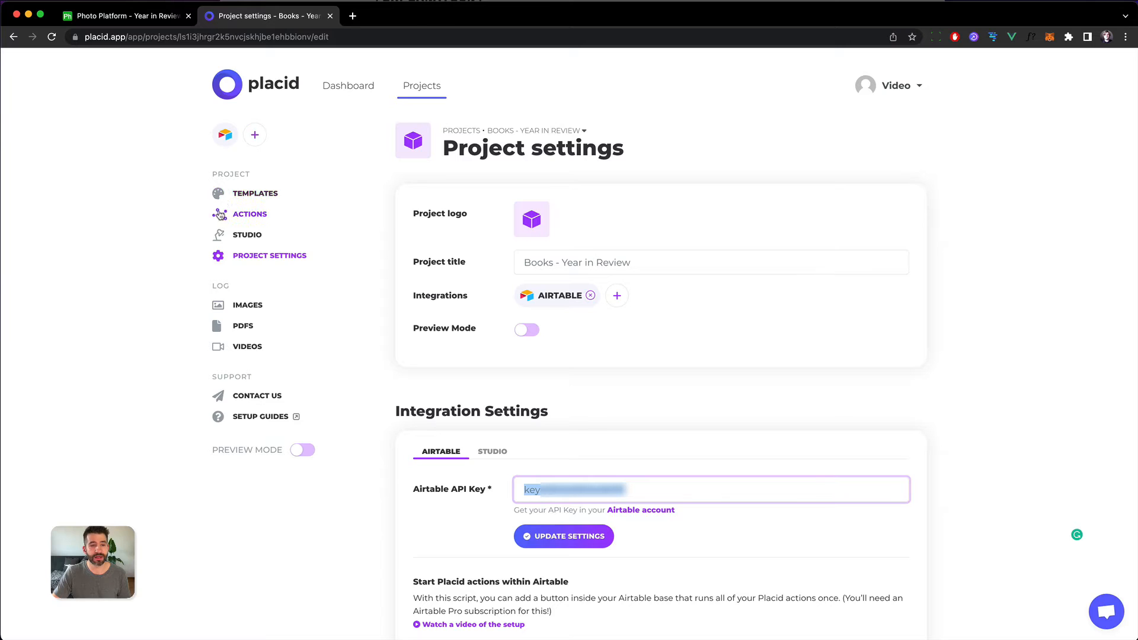
Add an Airtable image automation action titled "Year in Review Image" to the project
click(253, 222)
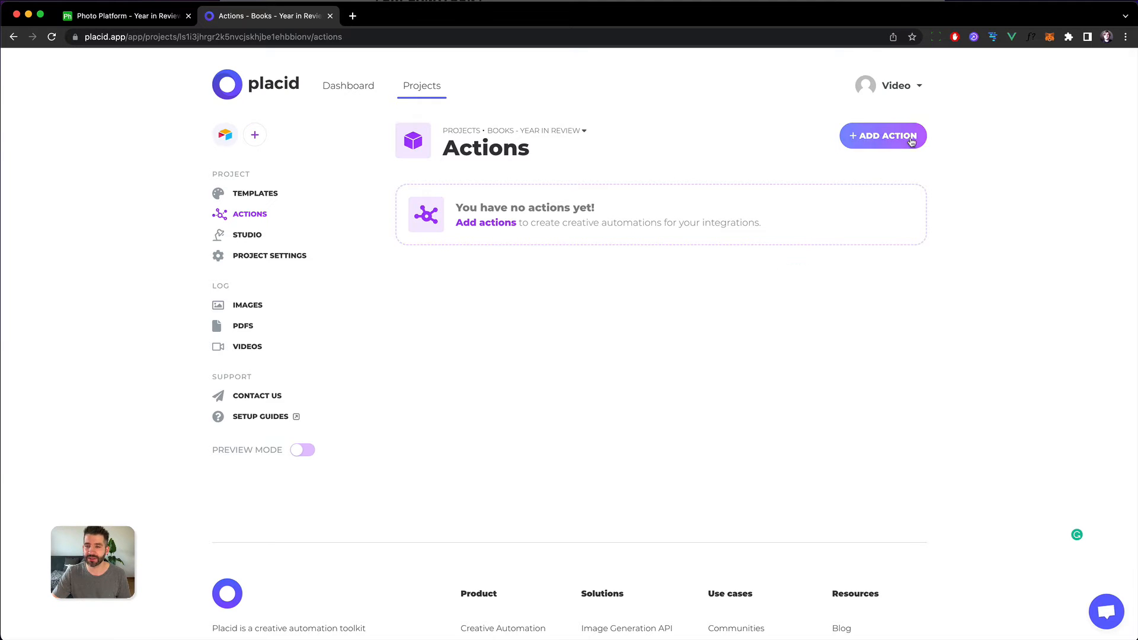
click(890, 136)
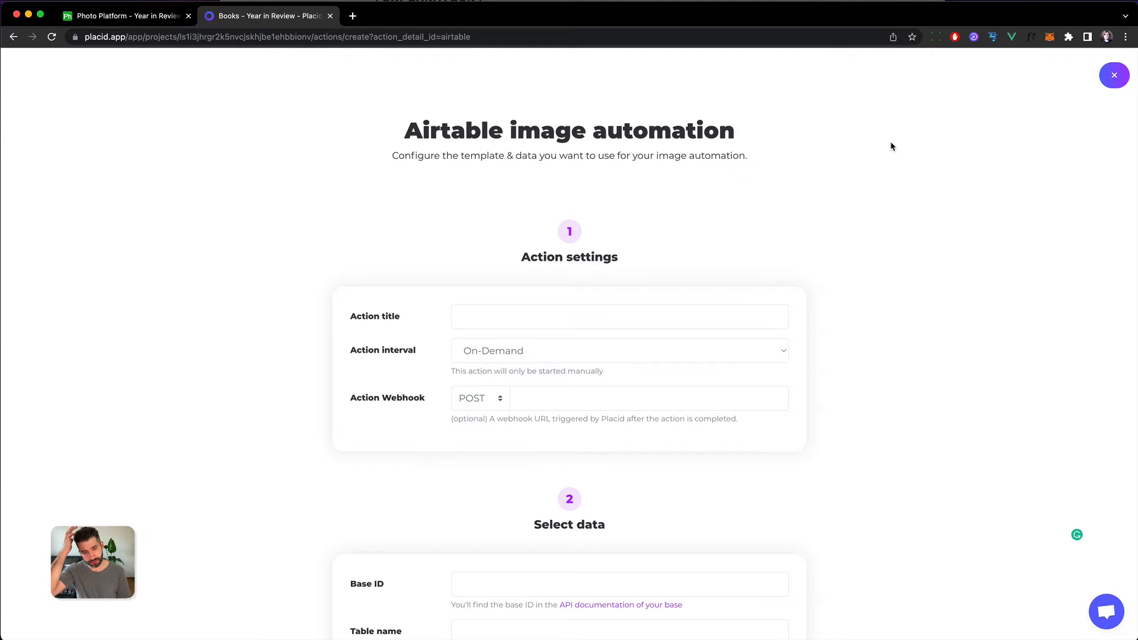
click(506, 318)
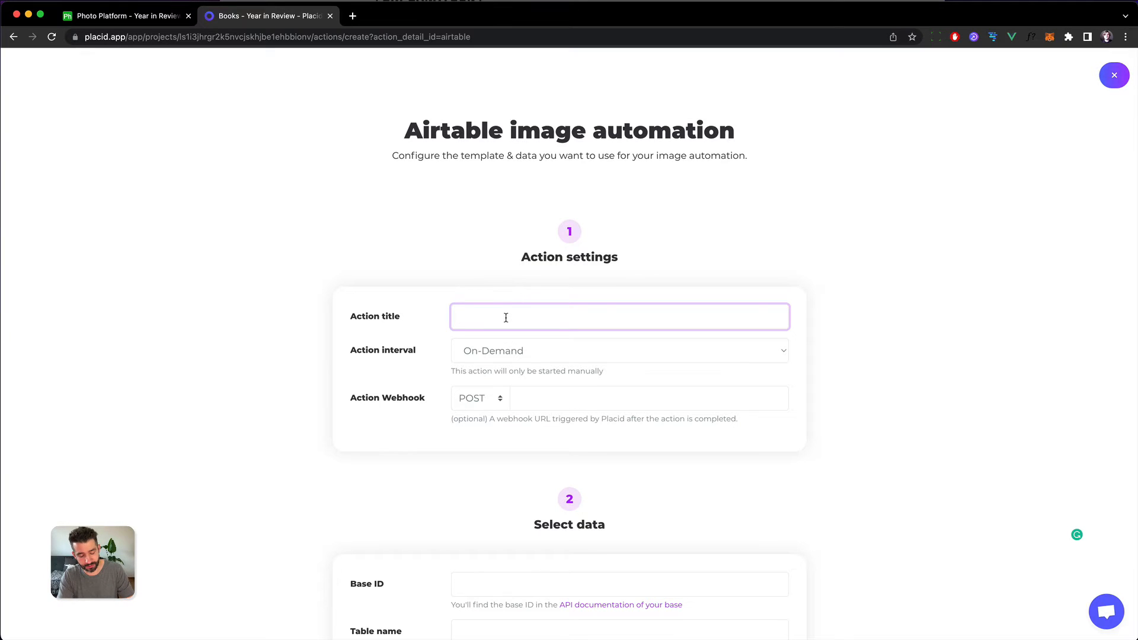
text(Year in)
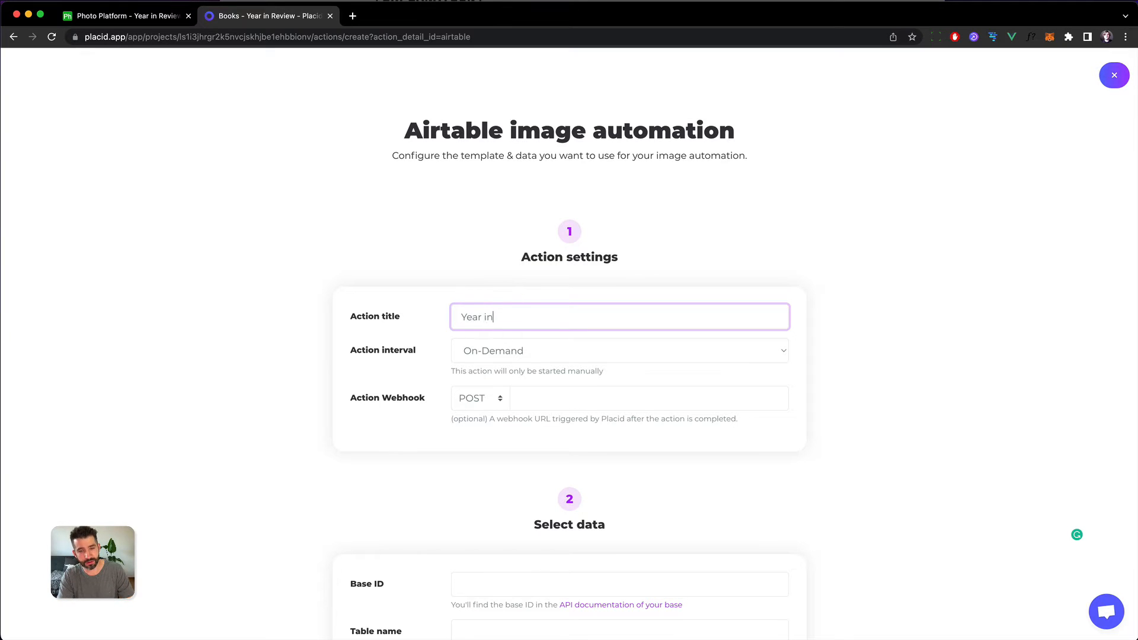
text( Review I)
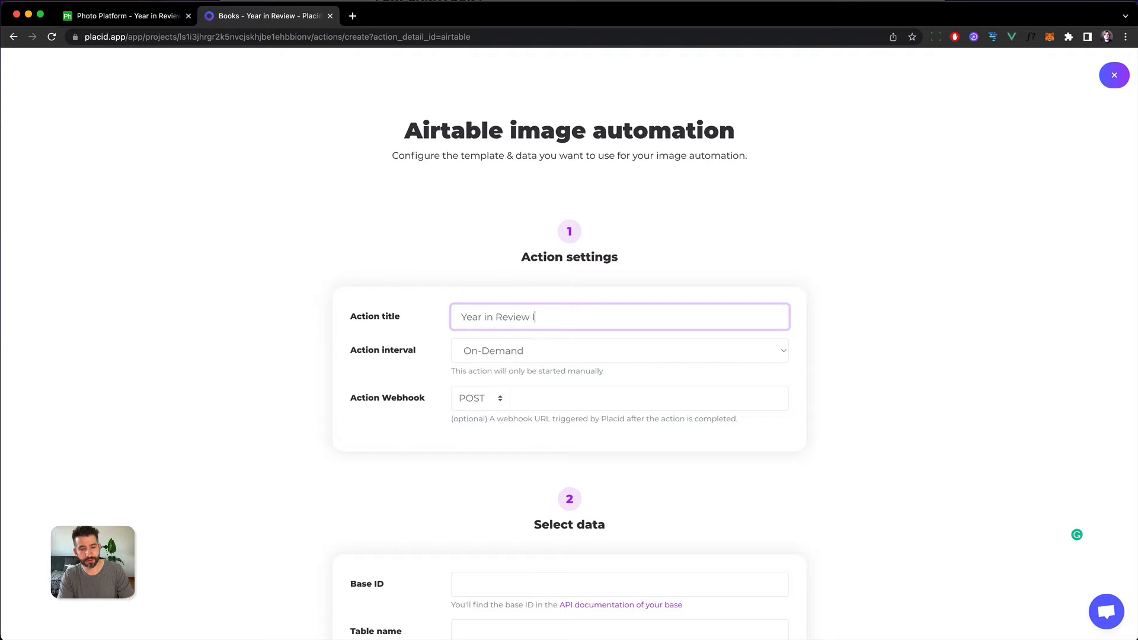
text(mage)
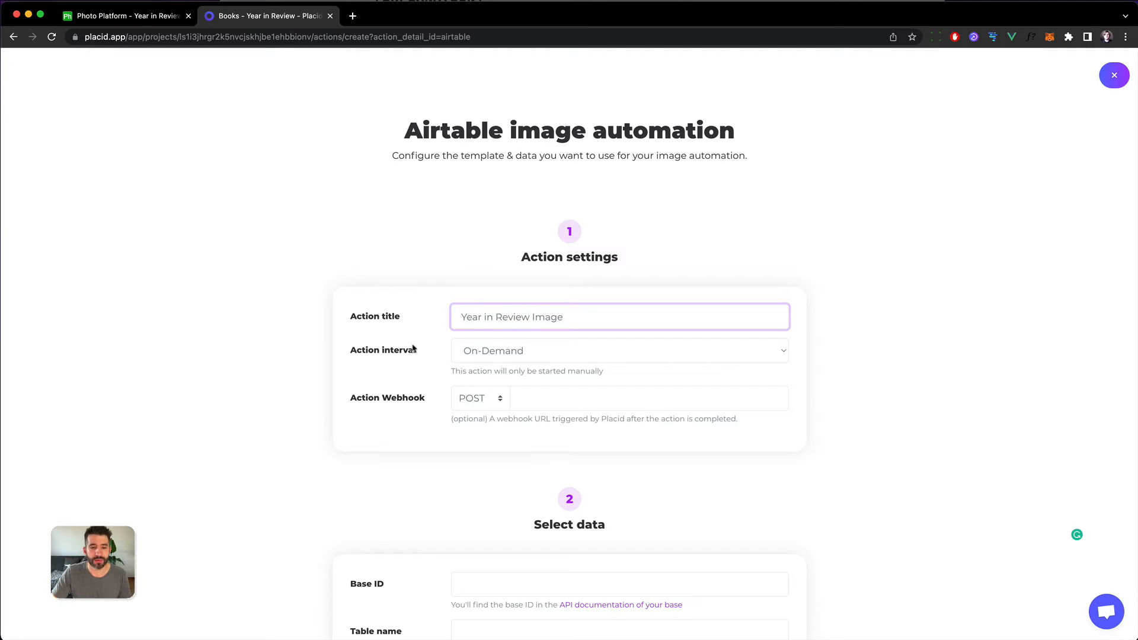
scroll(366, 345, down, 5)
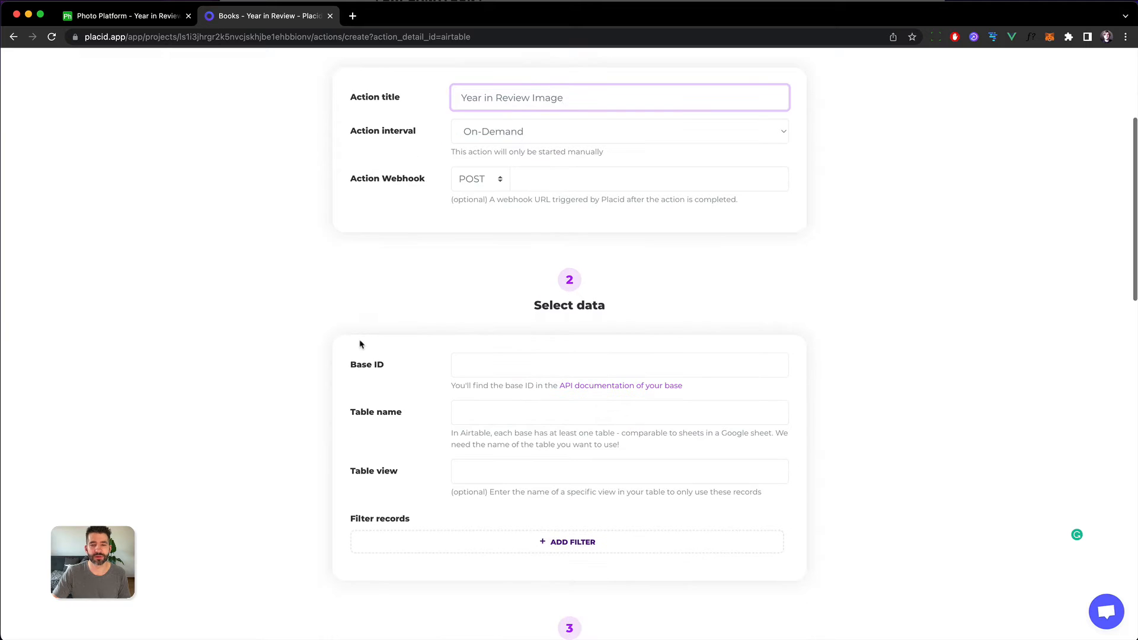
scroll(372, 331, down, 3)
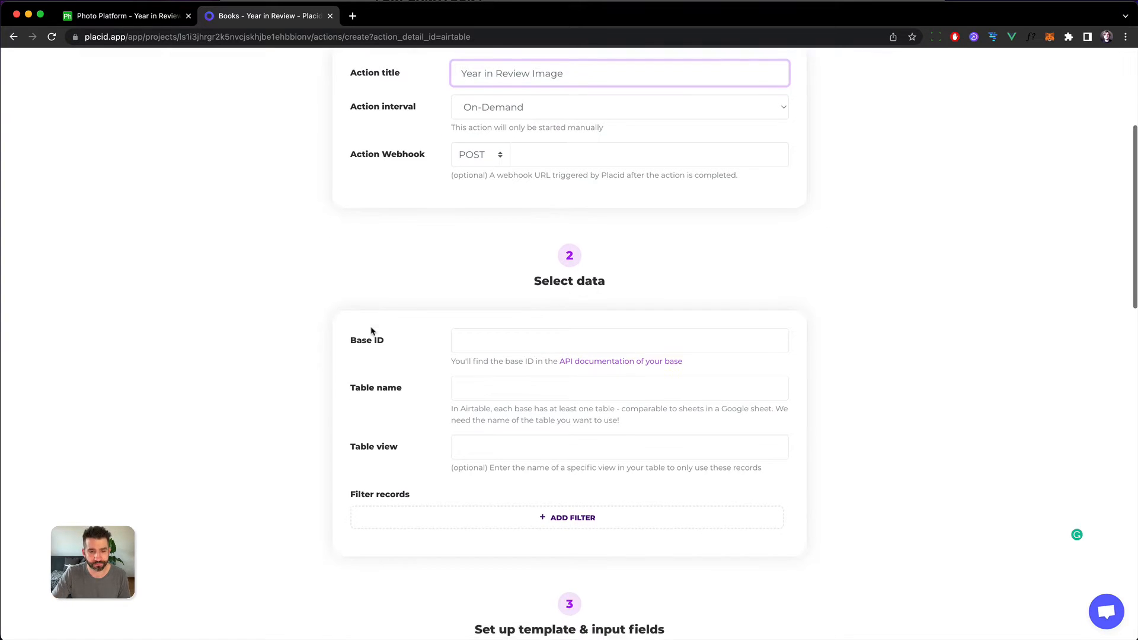
Copy the base ID from the Airtable base's URL into the Base ID setting of the Placid action
click(134, 20)
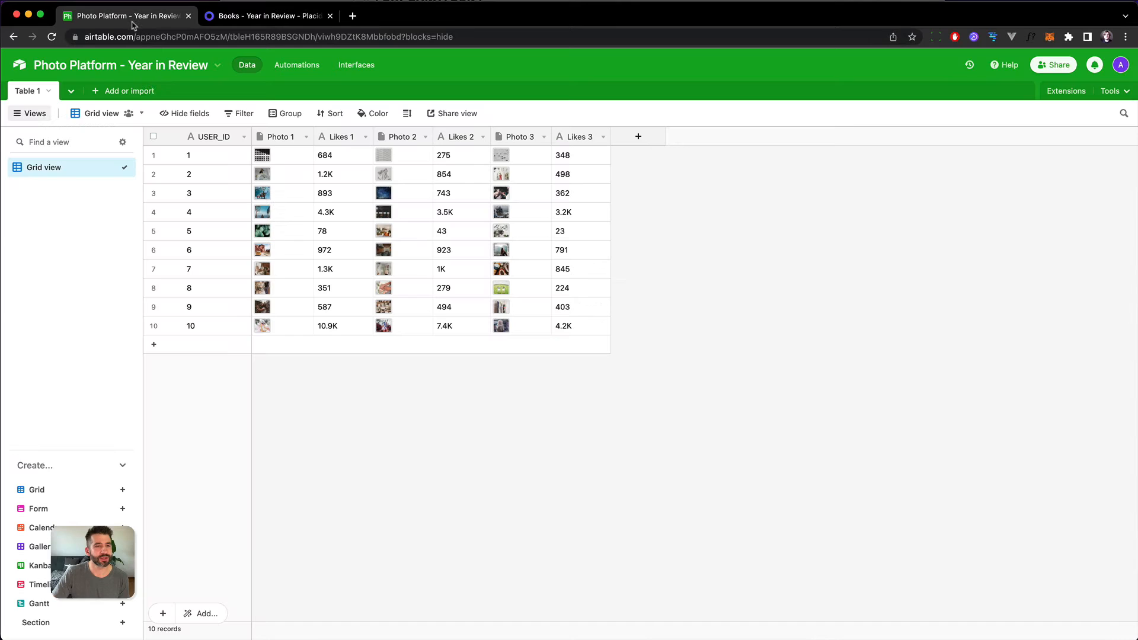
double_click(164, 38)
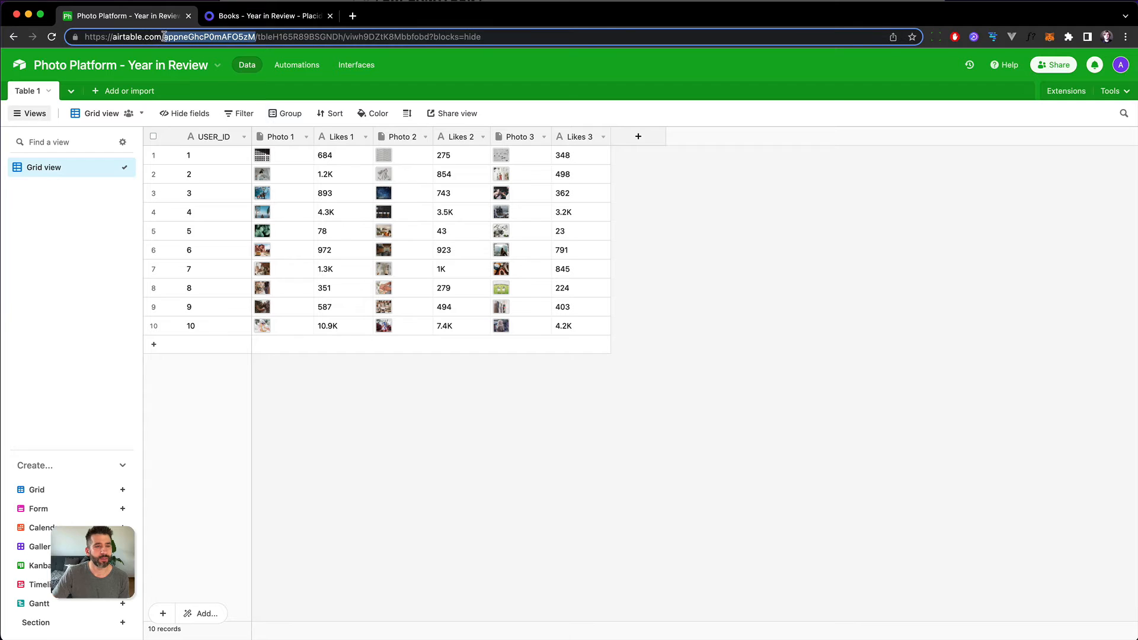
right_click(237, 38)
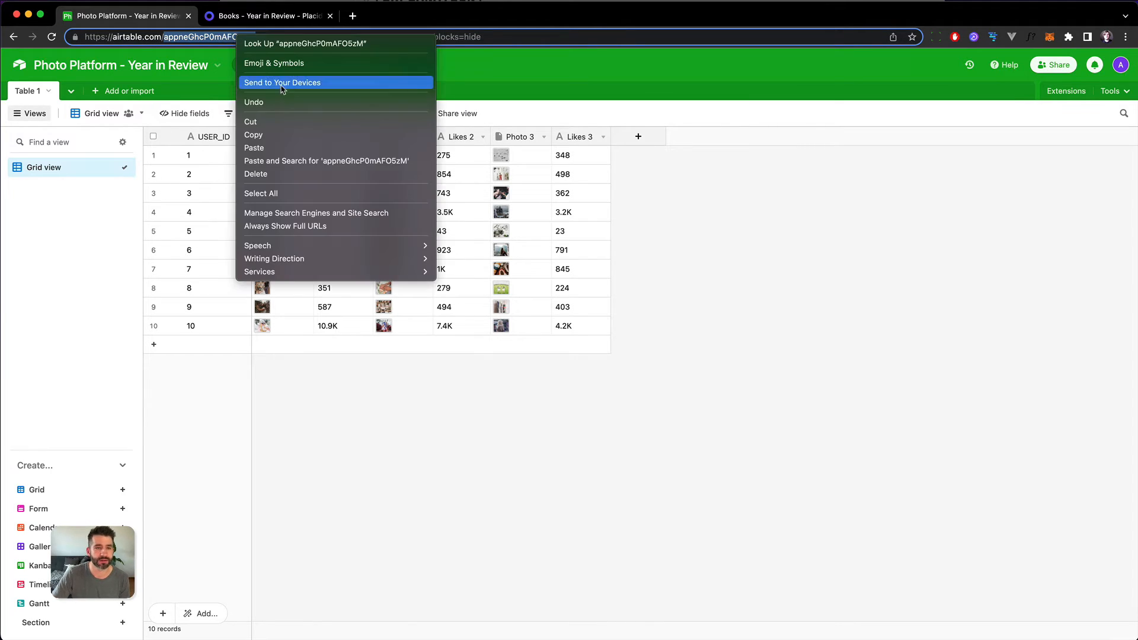
click(284, 132)
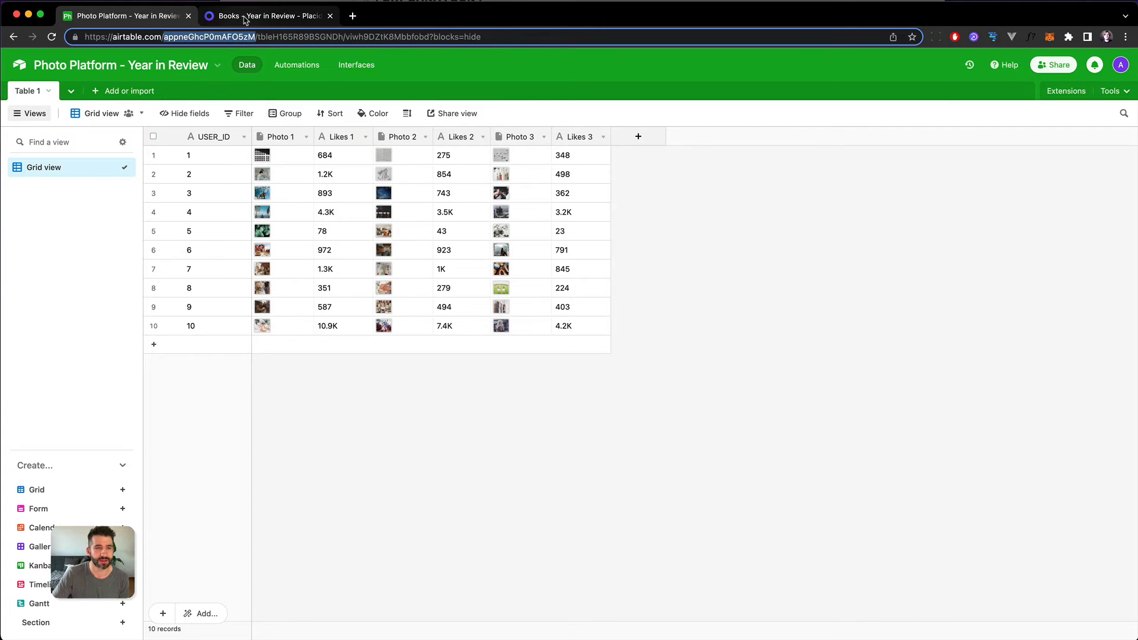
click(245, 20)
right_click(483, 231)
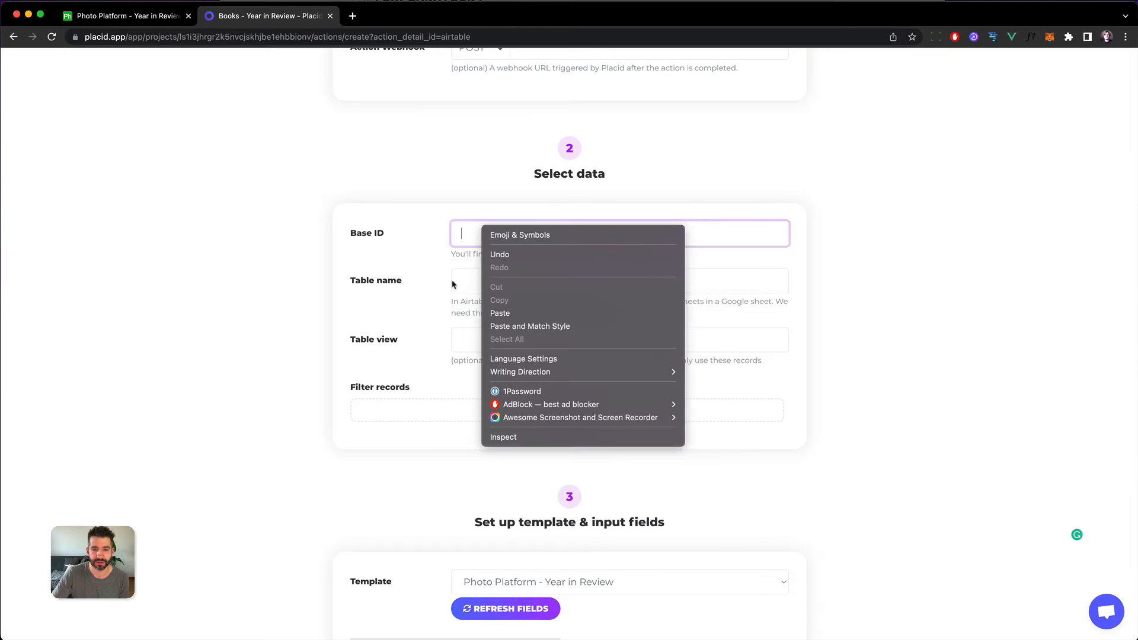
click(478, 314)
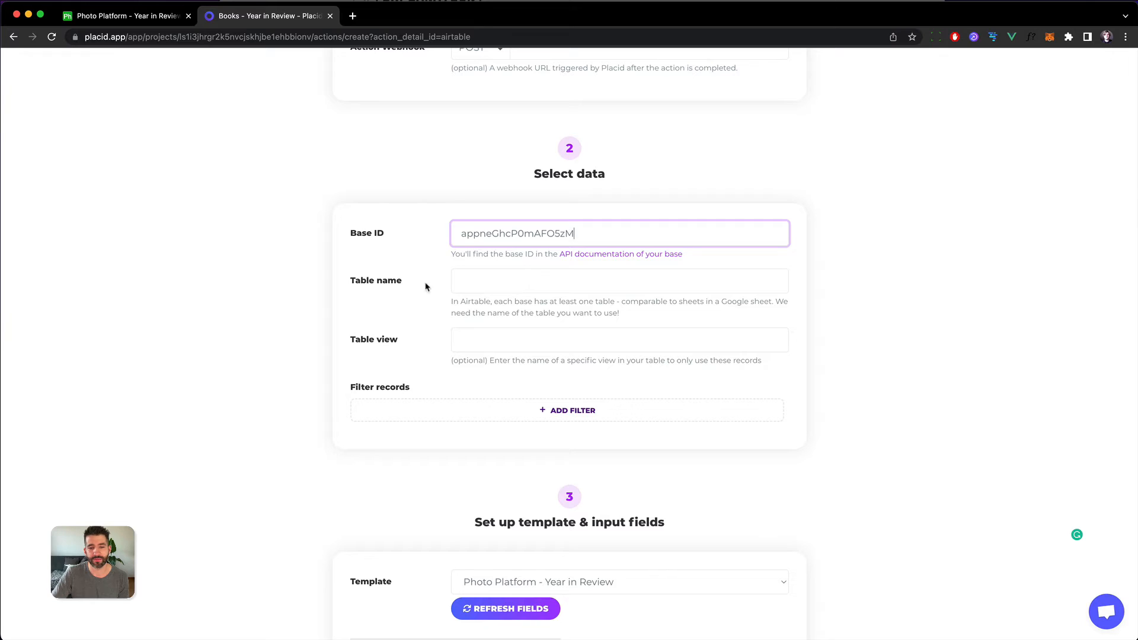
Copy the table name "Table 1" from Airtable into the Table name setting of the Placid action
click(124, 16)
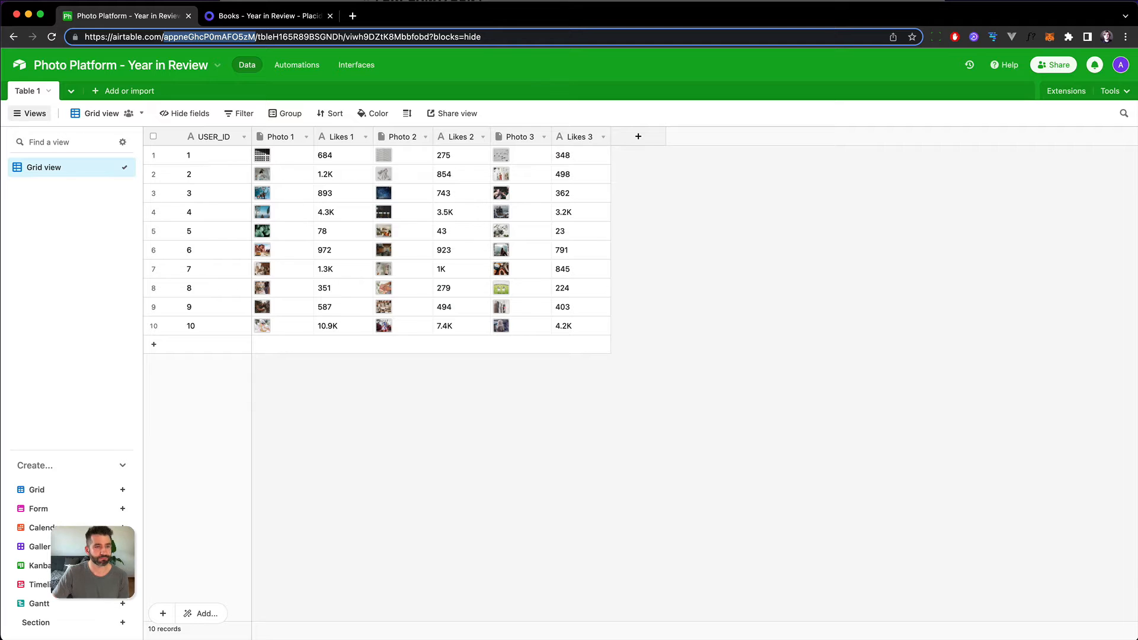
click(31, 93)
click(31, 96)
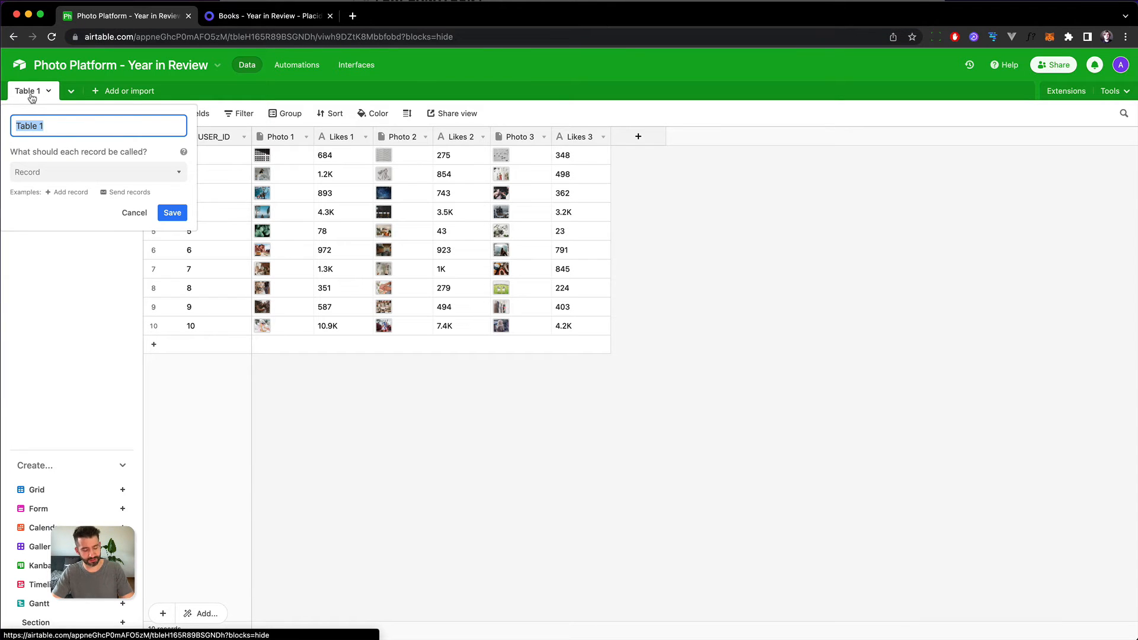
click(172, 212)
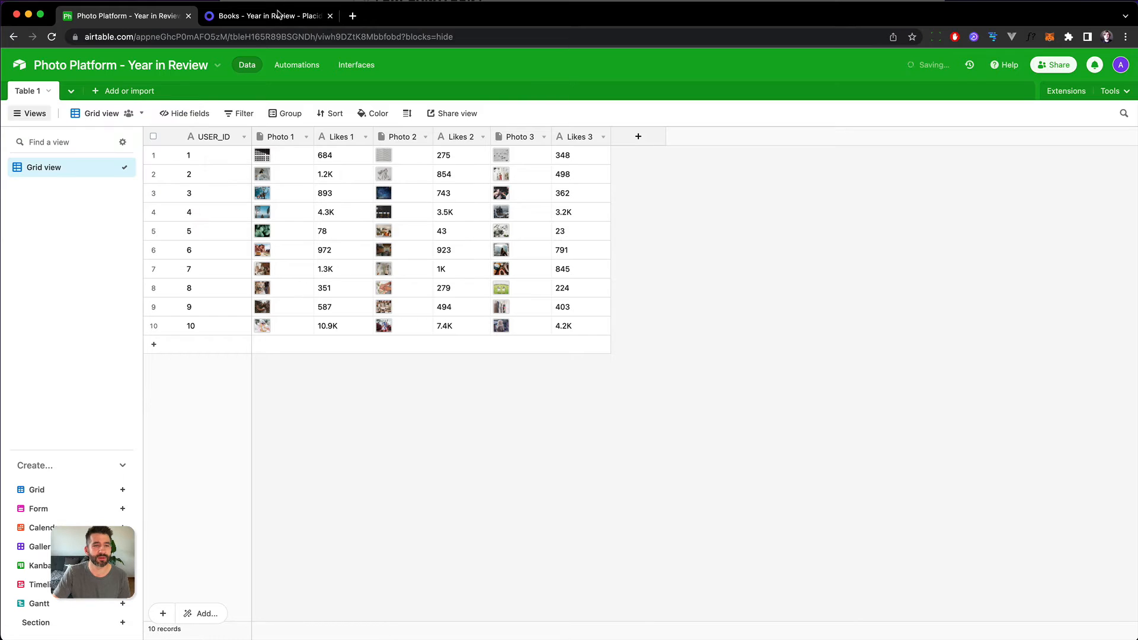
click(267, 16)
right_click(474, 273)
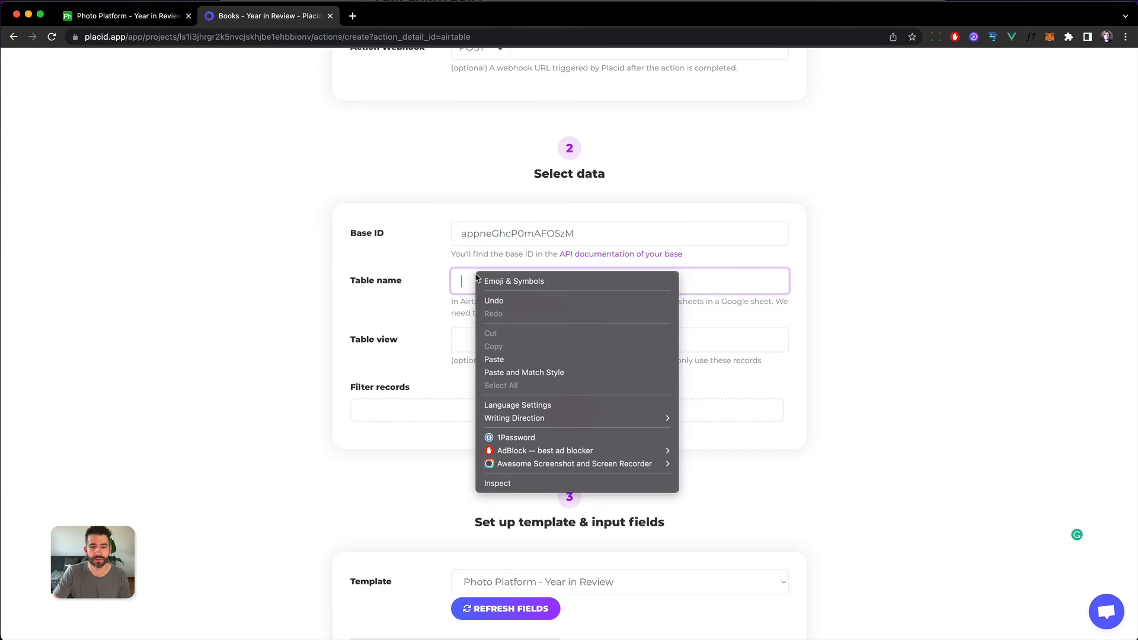
click(523, 357)
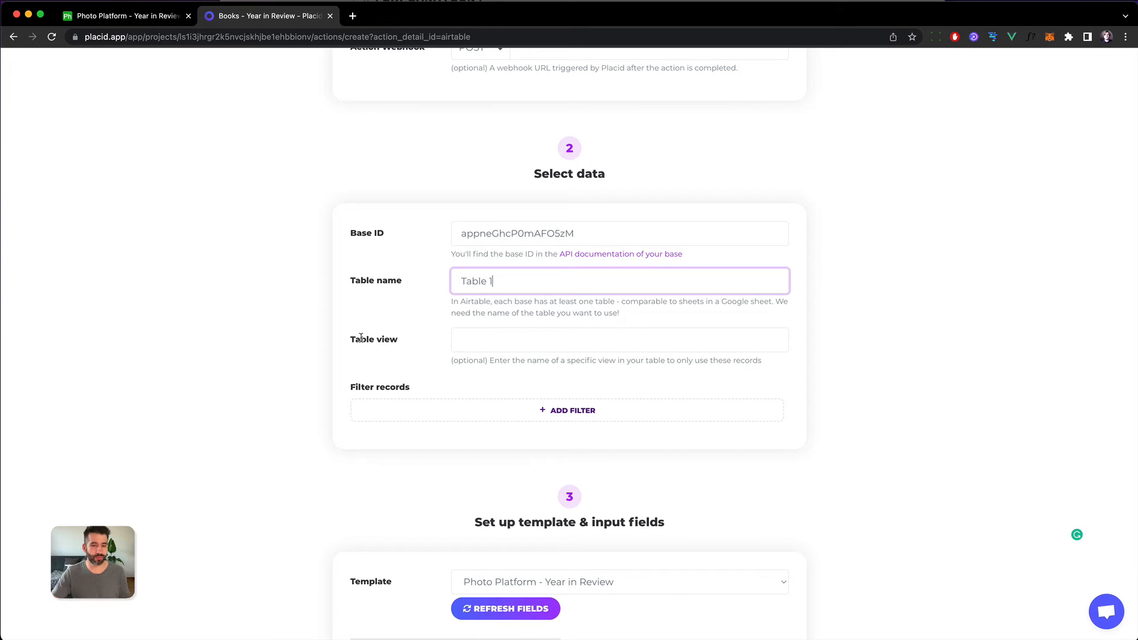
Examine the record filter options and the input fields of the Photo Platform - Year in Review template
click(416, 415)
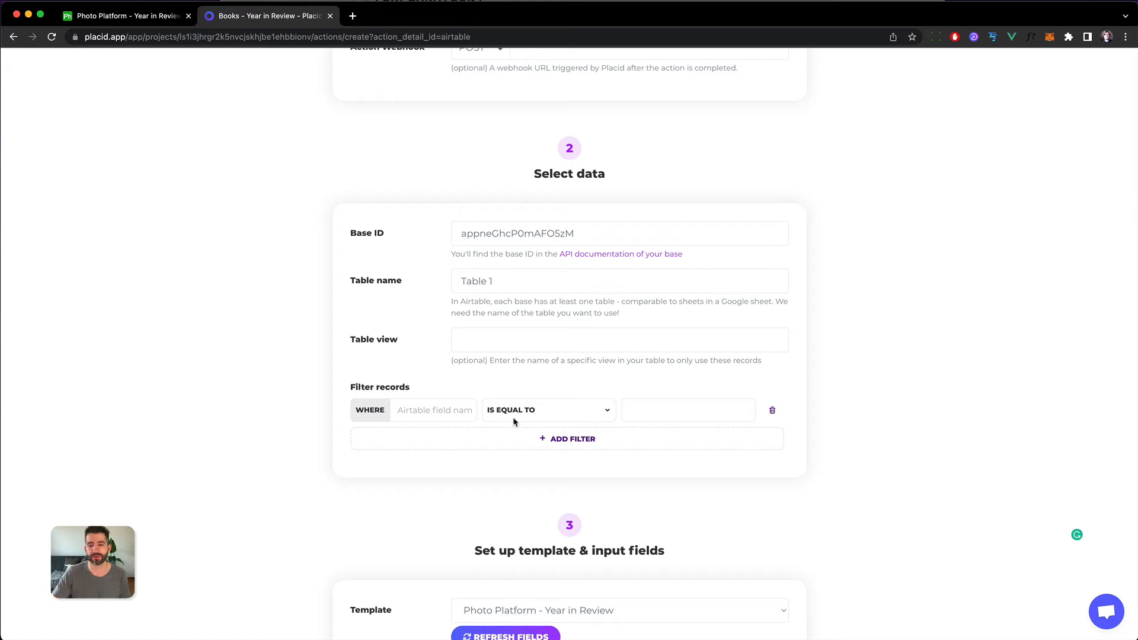
click(771, 414)
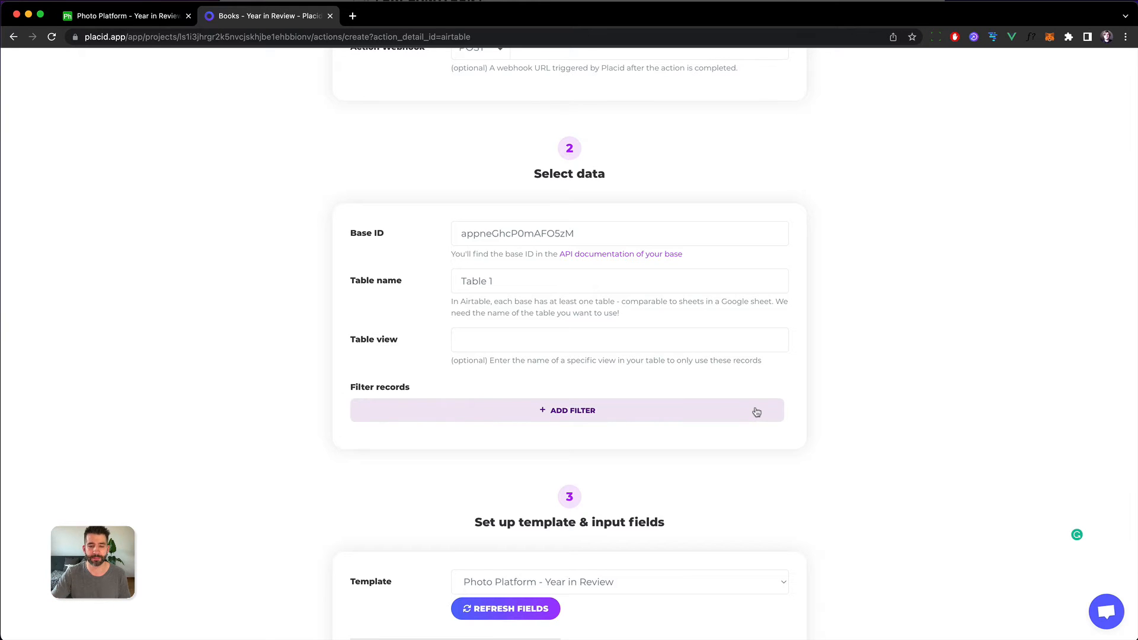
scroll(802, 422, down, 6)
scroll(838, 491, down, 2)
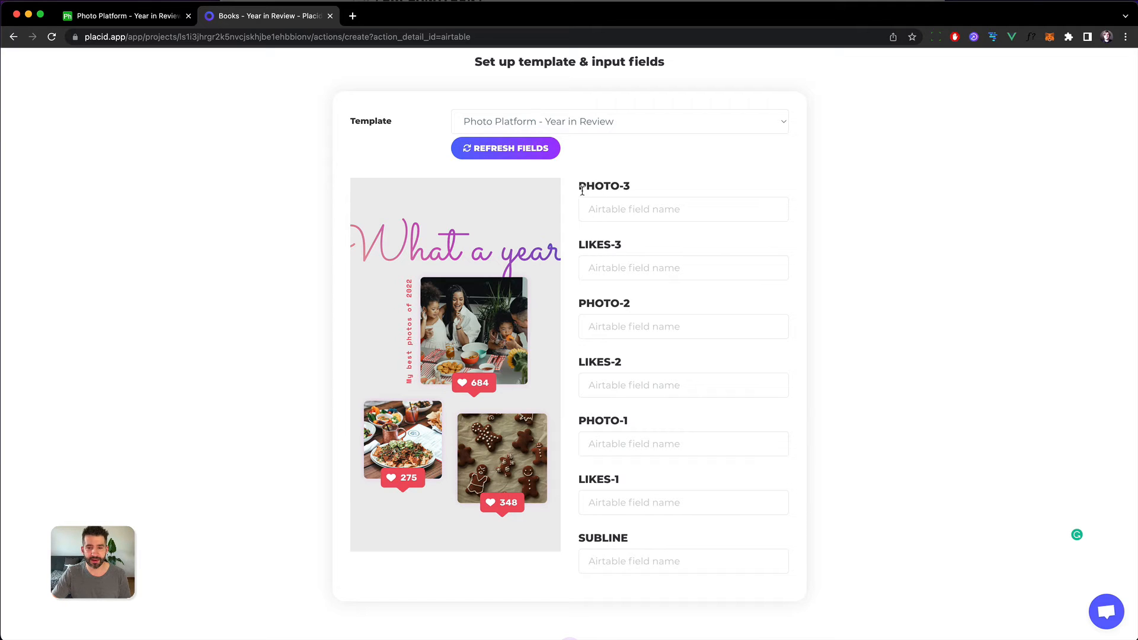
drag(582, 190, 666, 551)
click(503, 264)
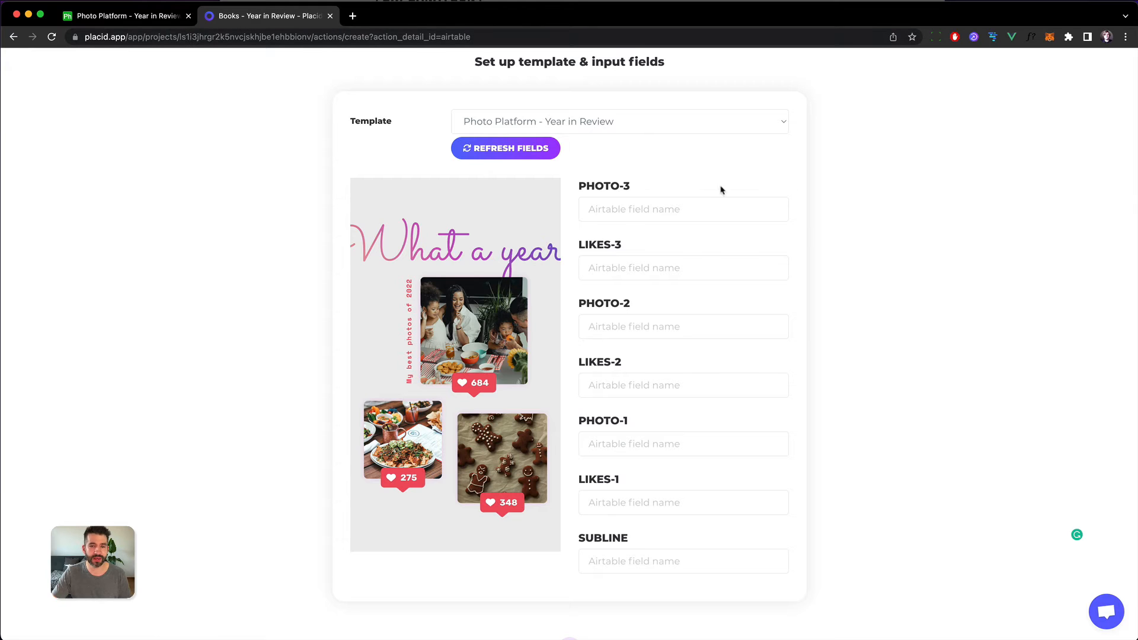
Map the template's PHOTO-3 layer to the Airtable field "Photo 3", copying the field name from the base
click(709, 210)
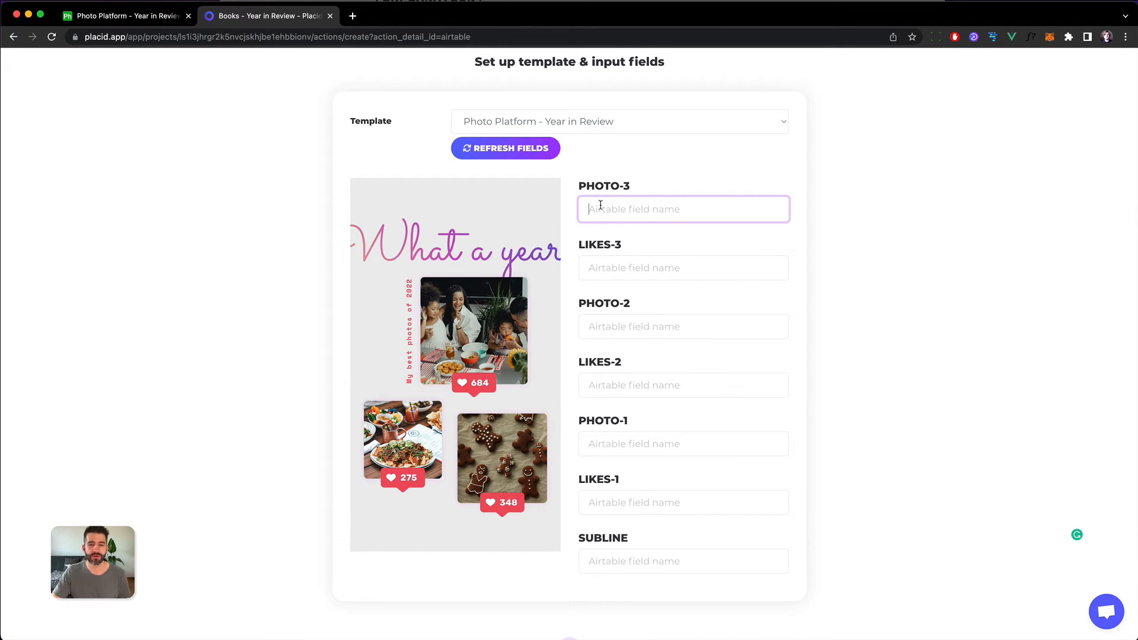
click(142, 17)
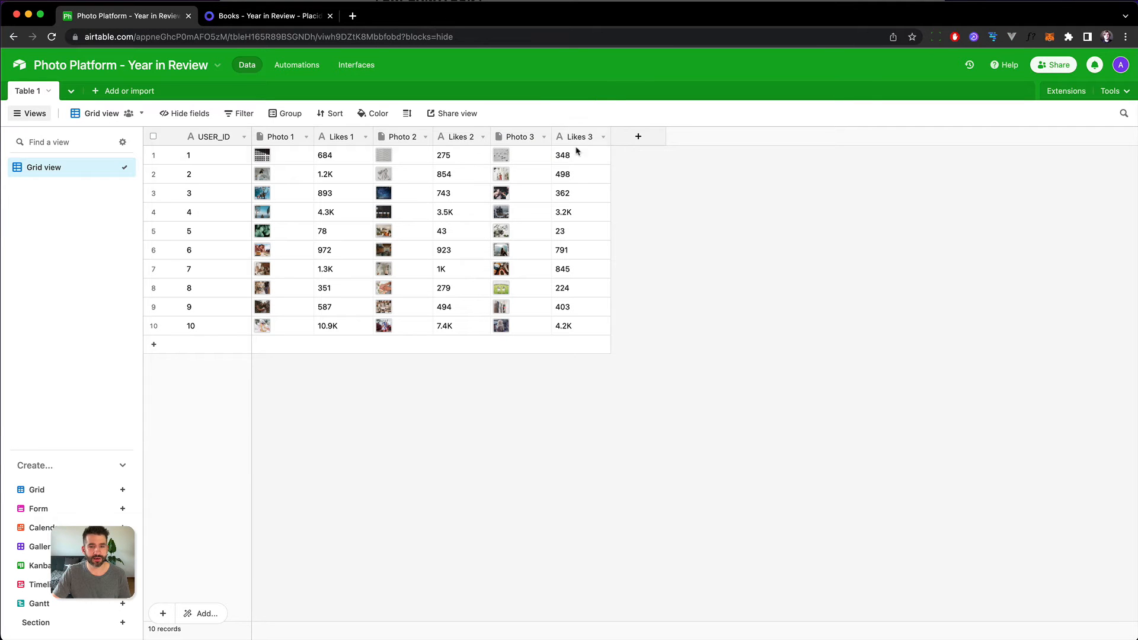
double_click(516, 137)
key(super+c)
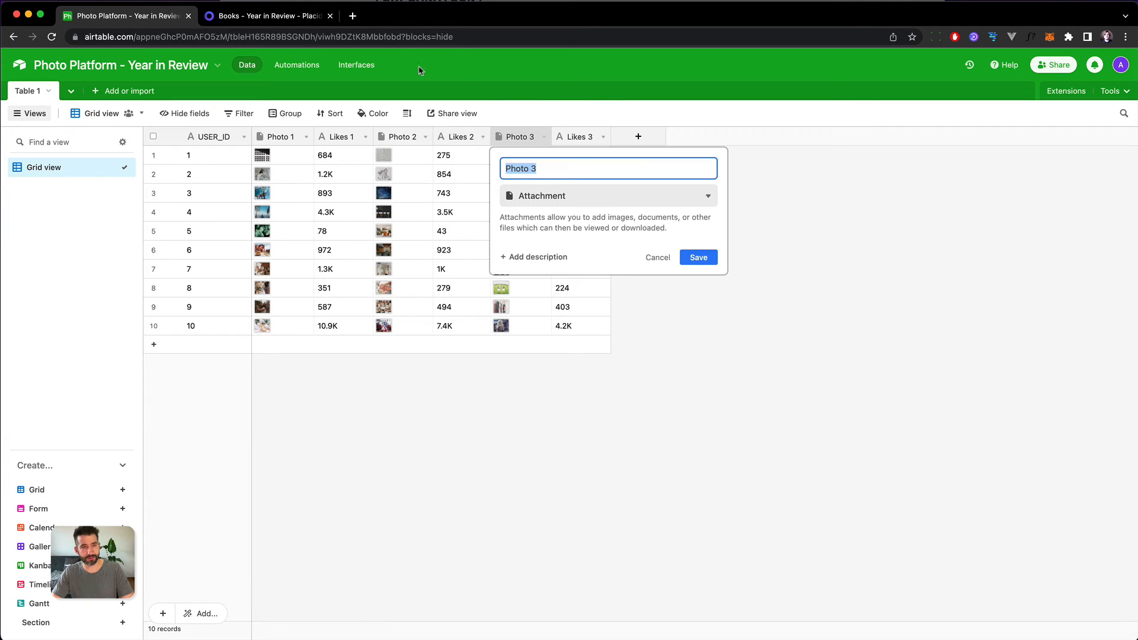
click(254, 17)
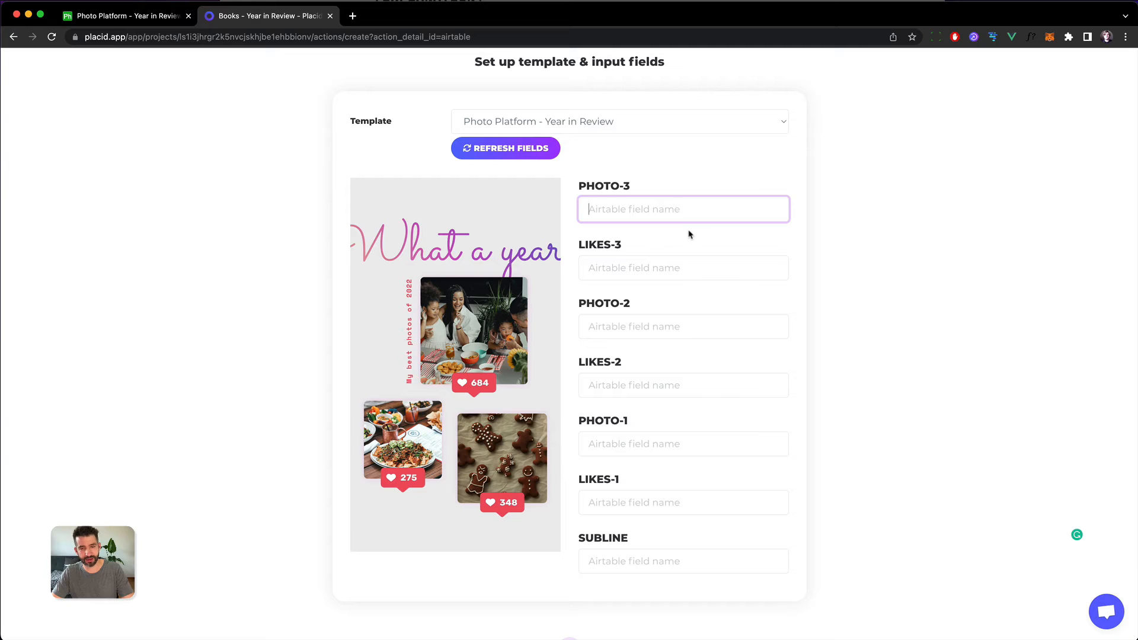
key(super+v)
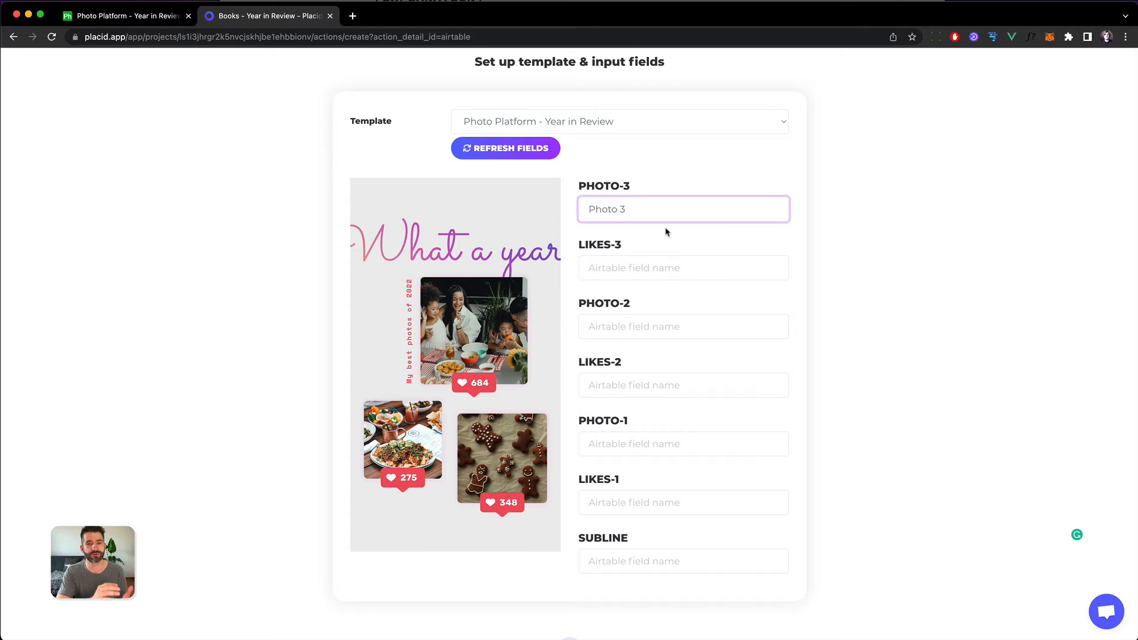
Map the template's LIKES-3 layer to the Airtable field "Likes 3", copying the field name from the base
click(625, 268)
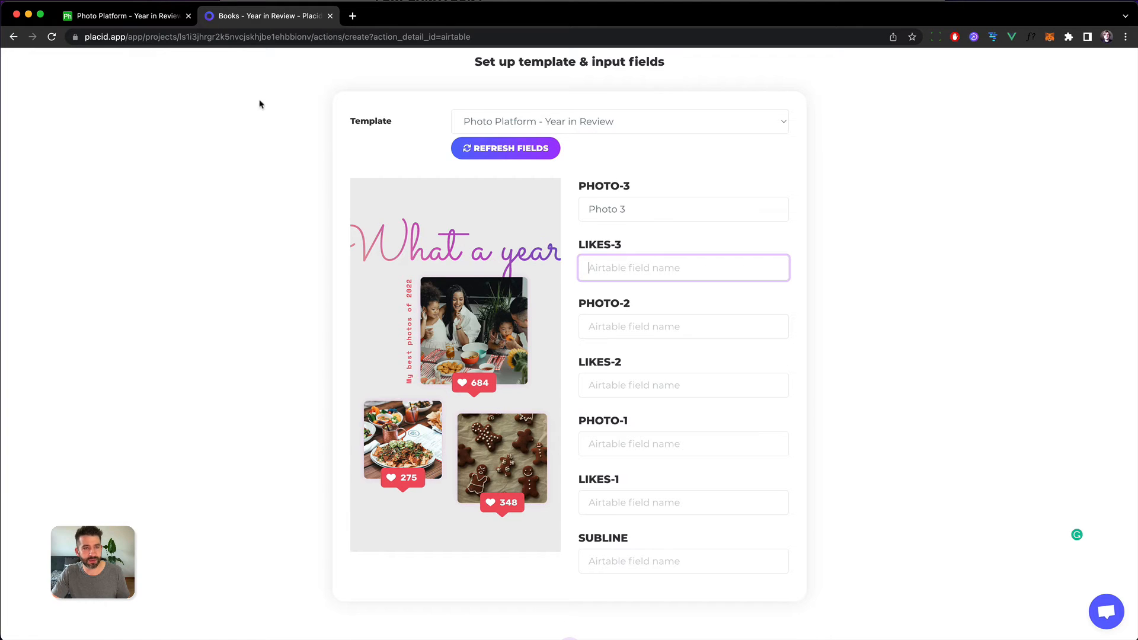
click(147, 17)
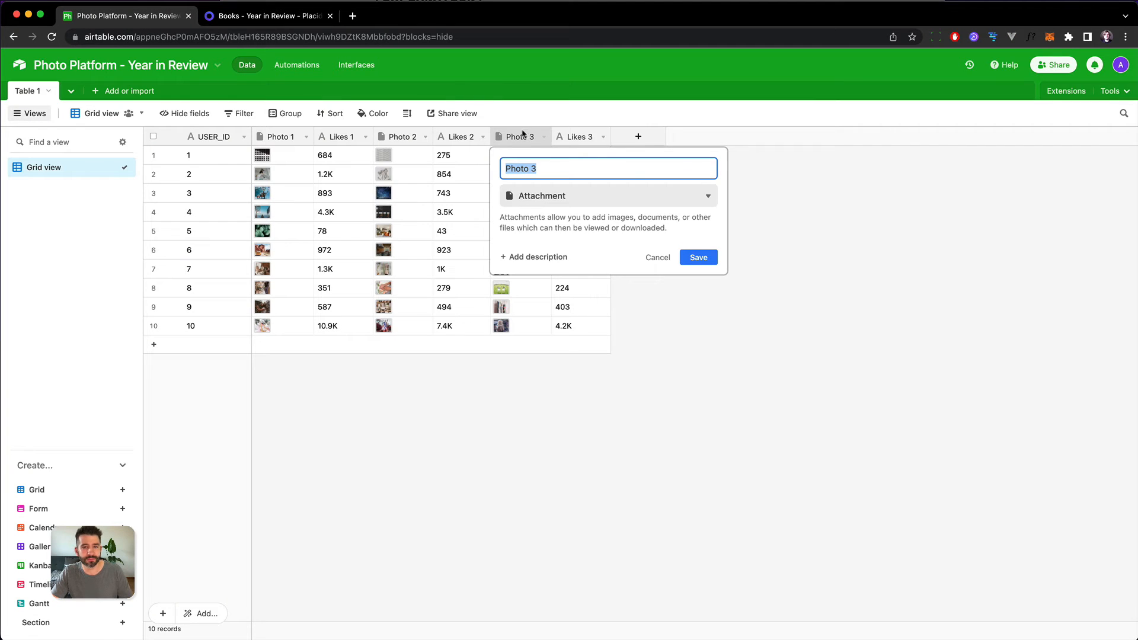
double_click(583, 137)
key(super+c)
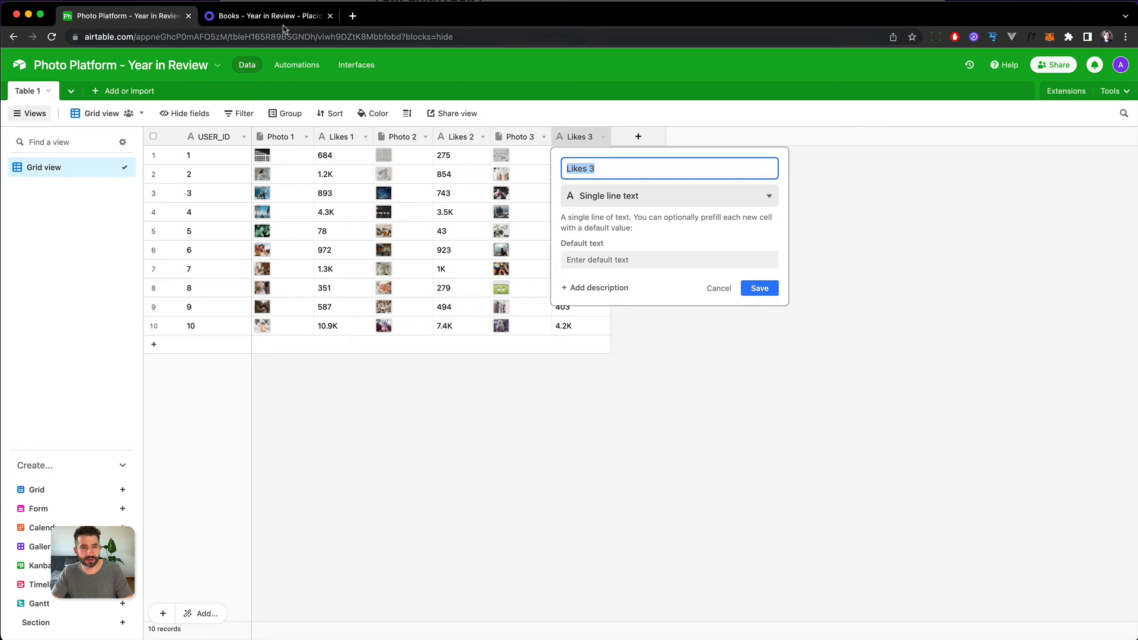
click(262, 16)
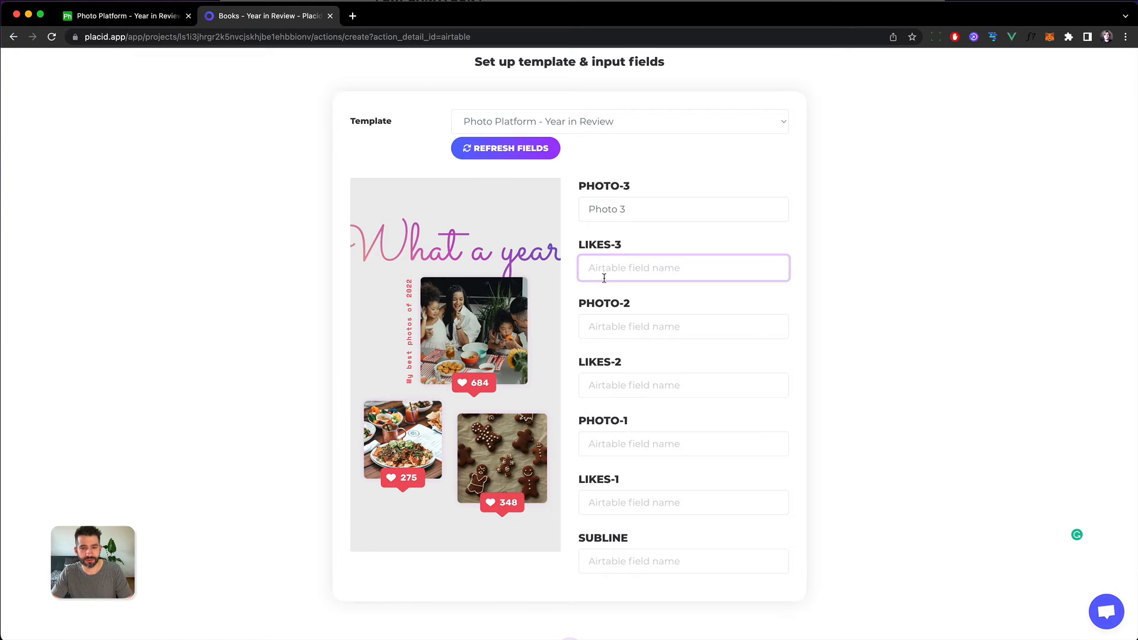
key(super+v)
Map the PHOTO-2 layer to the Airtable field "Photo 2" and the LIKES-2 layer to "Likes 2"
click(628, 325)
text(Phot)
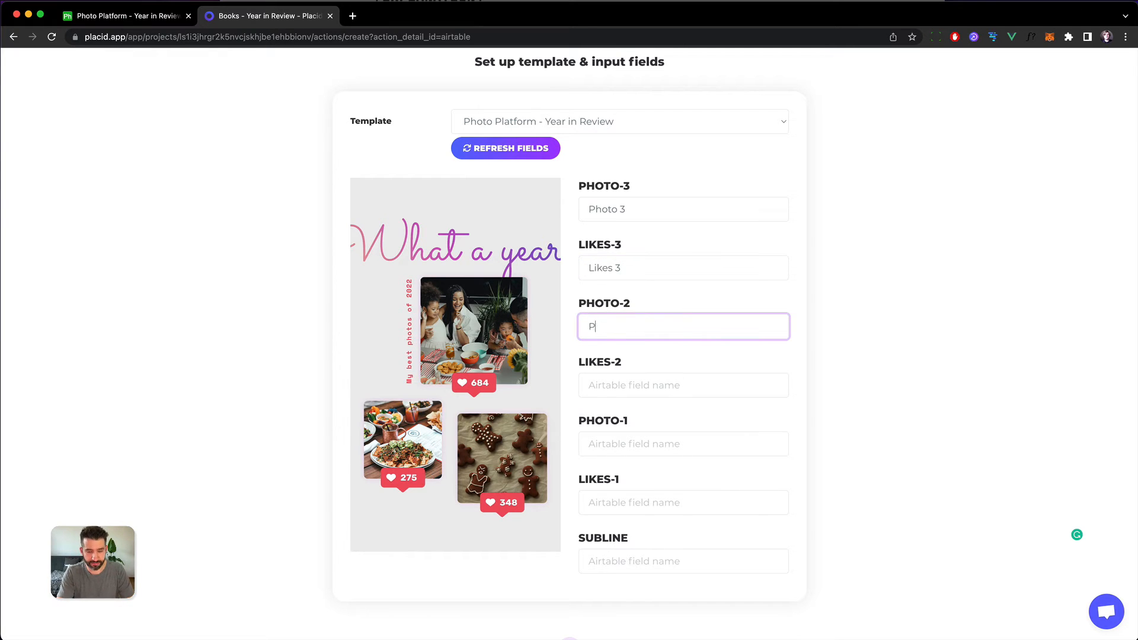
click(682, 375)
text(Likes 2)
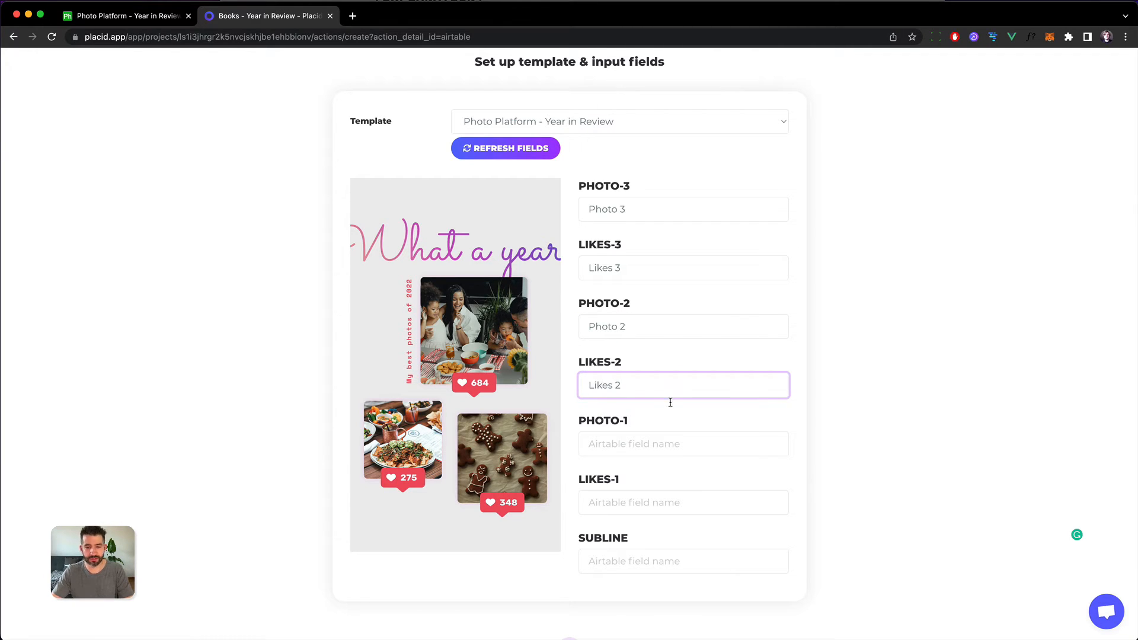
Map the PHOTO-1 layer to "Photo 1" and the LIKES-1 layer to "Likes 1", leaving SUBLINE empty
click(673, 439)
text(Photo 1)
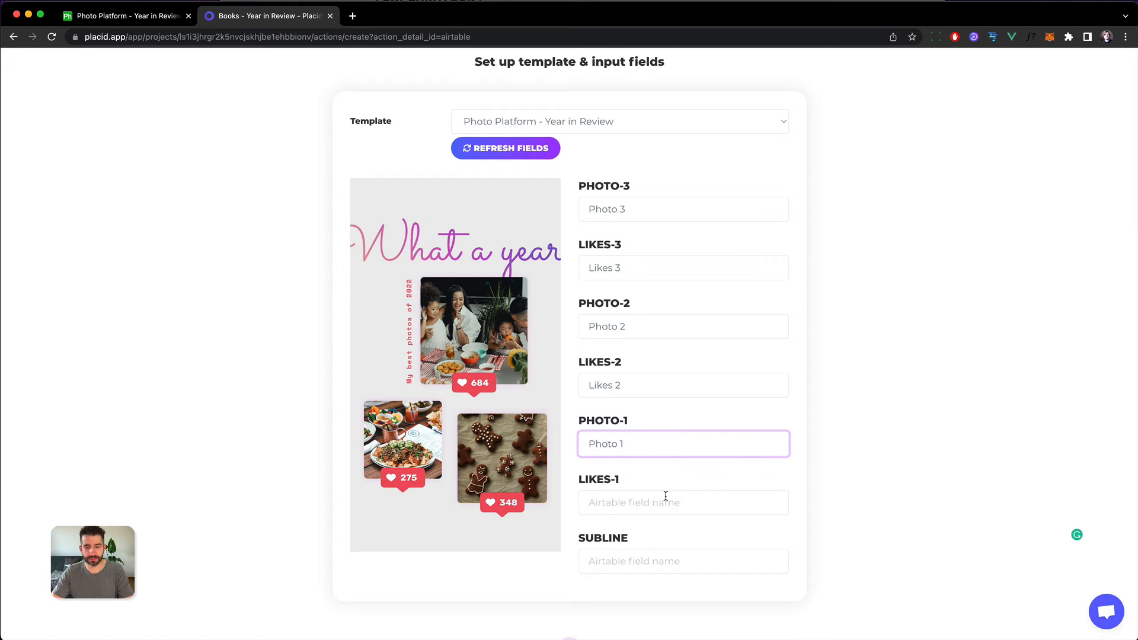
click(666, 496)
text(Likes 1)
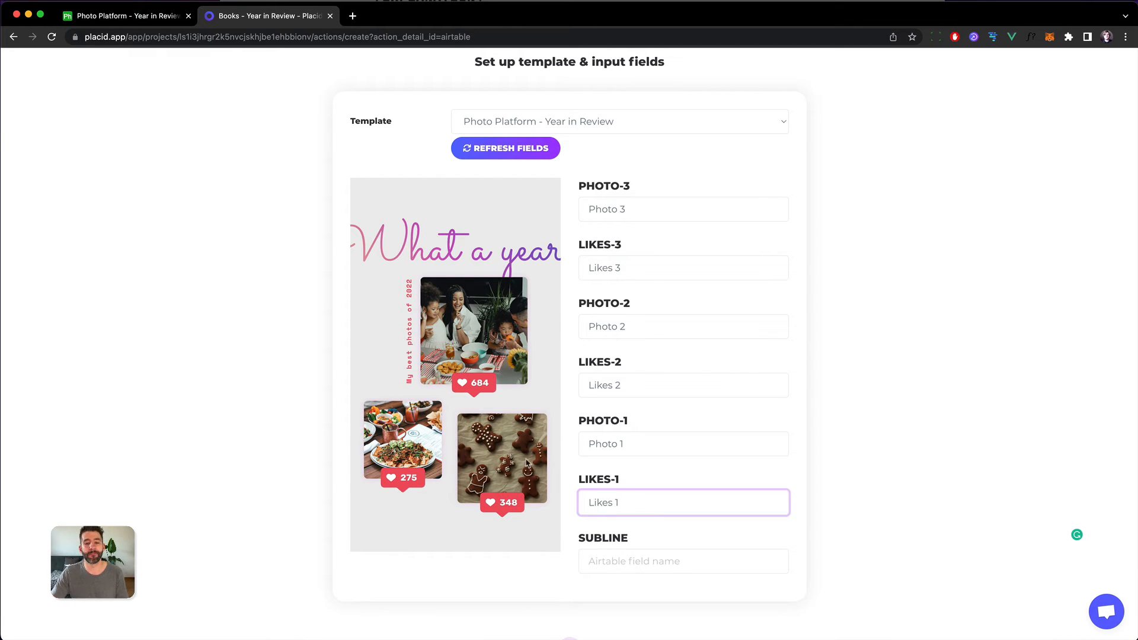
click(612, 559)
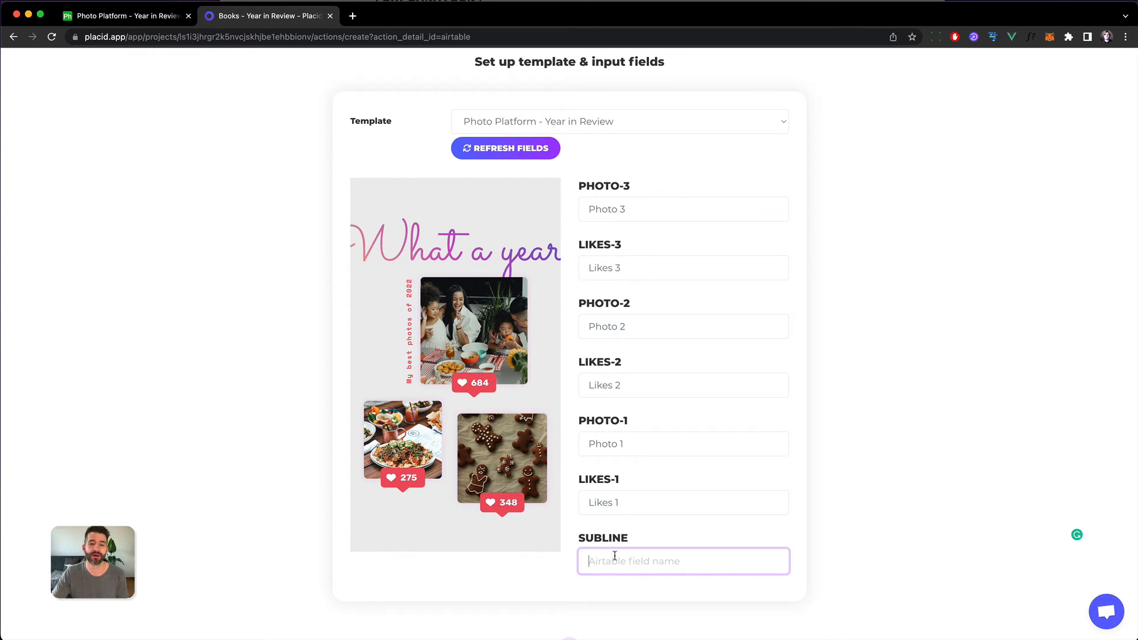
click(827, 522)
Switch to the Airtable base and add an Attachment field named "Placid Image" to Table 1 for the generated images
scroll(863, 519, down, 3)
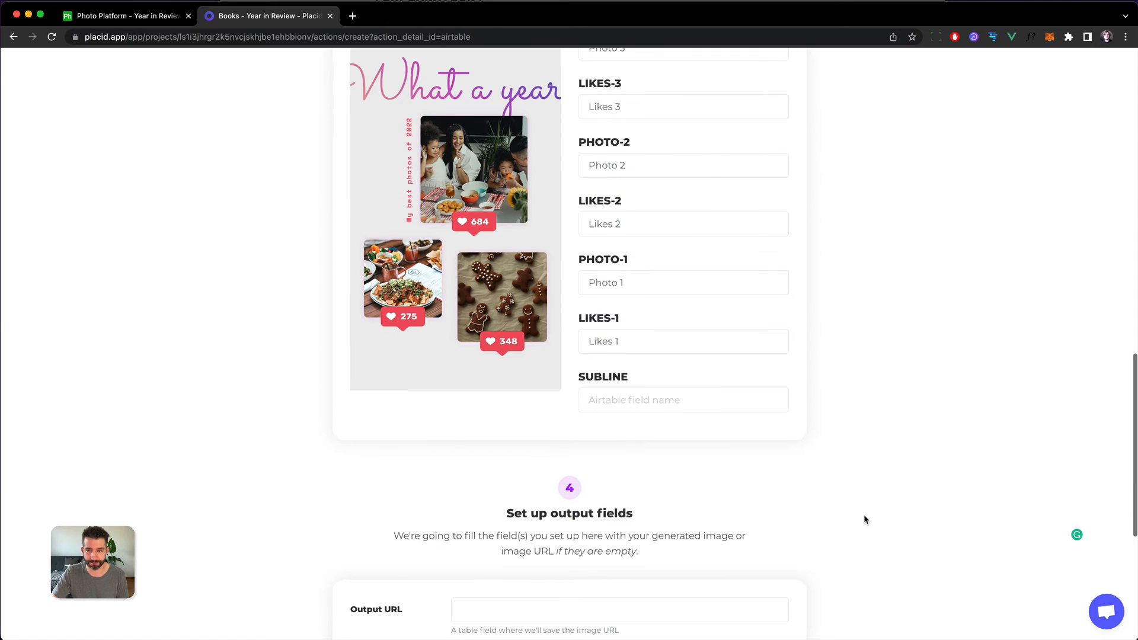
scroll(729, 427, down, 4)
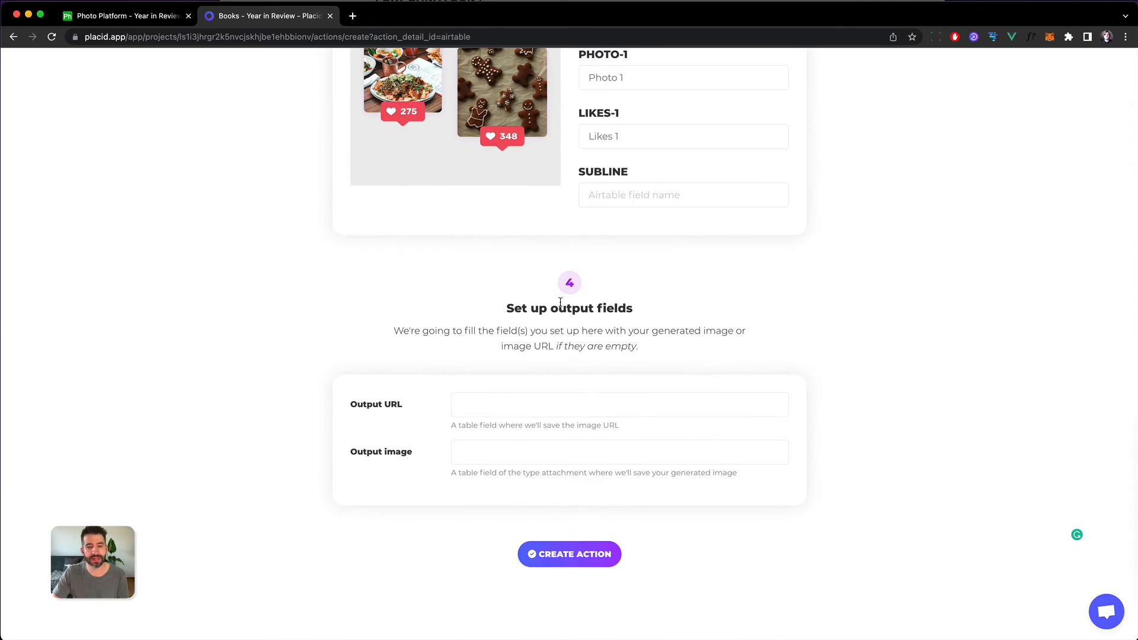
click(538, 407)
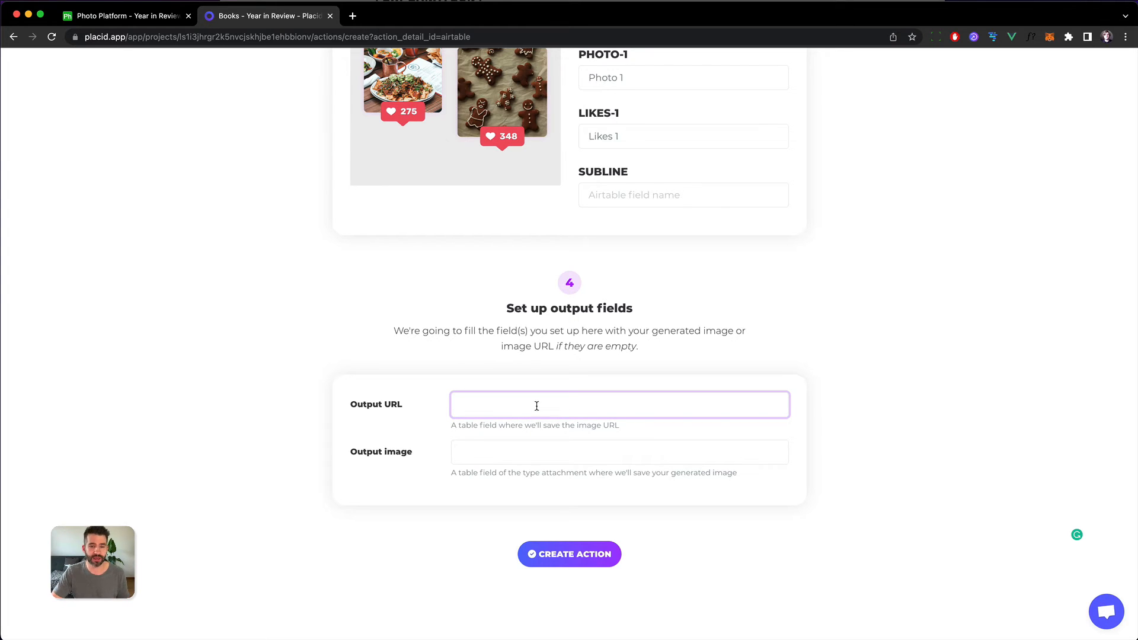
click(107, 13)
click(637, 302)
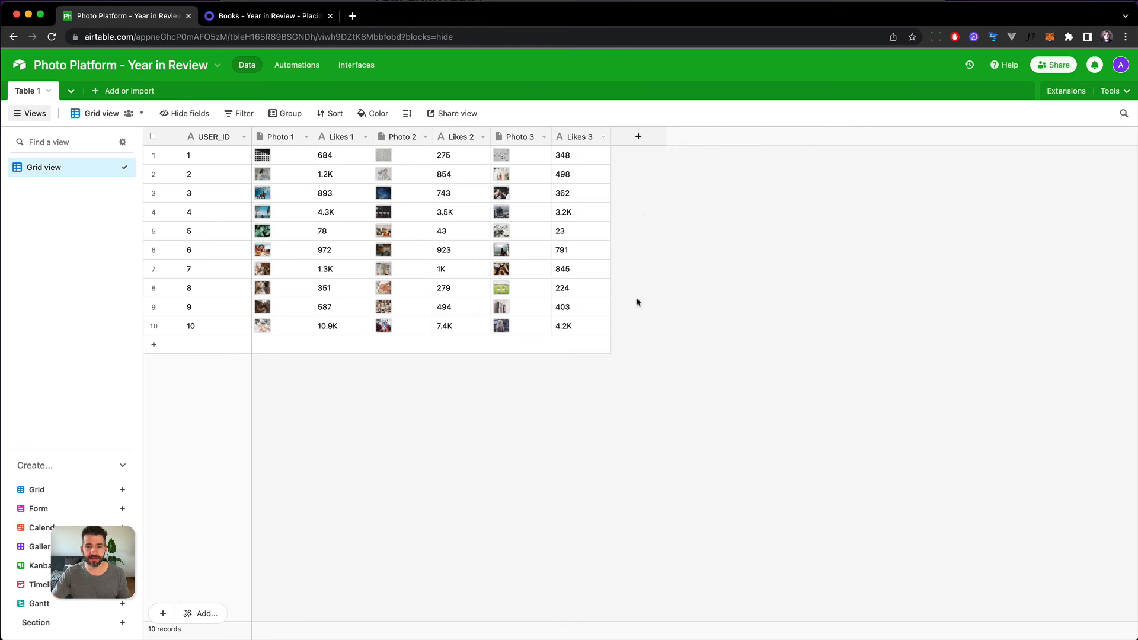
click(638, 137)
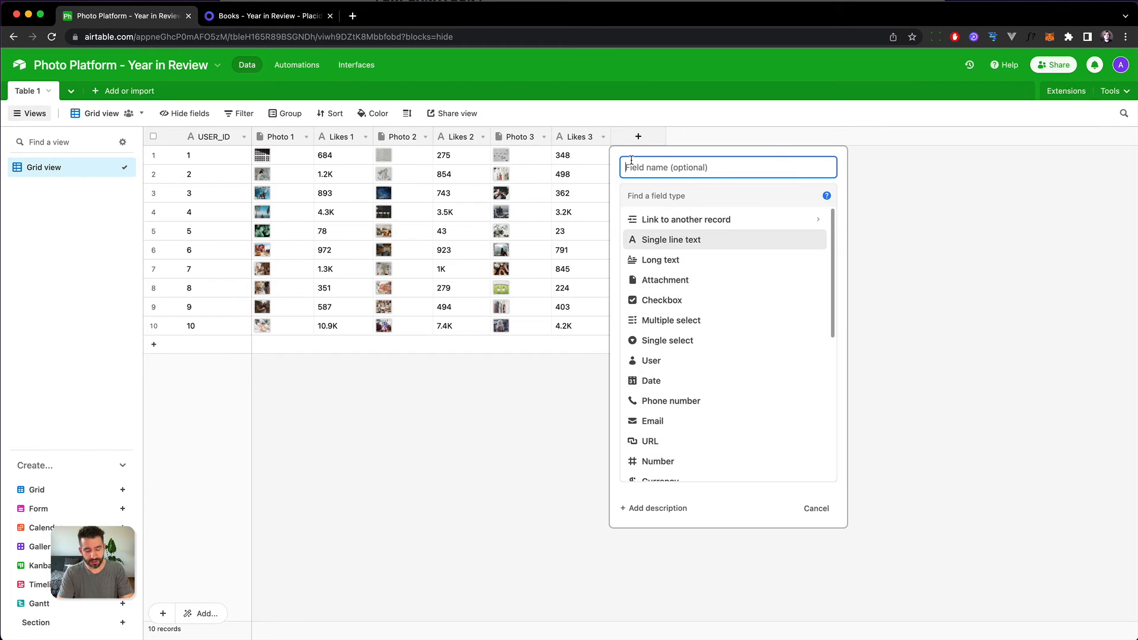
text(Placid Image)
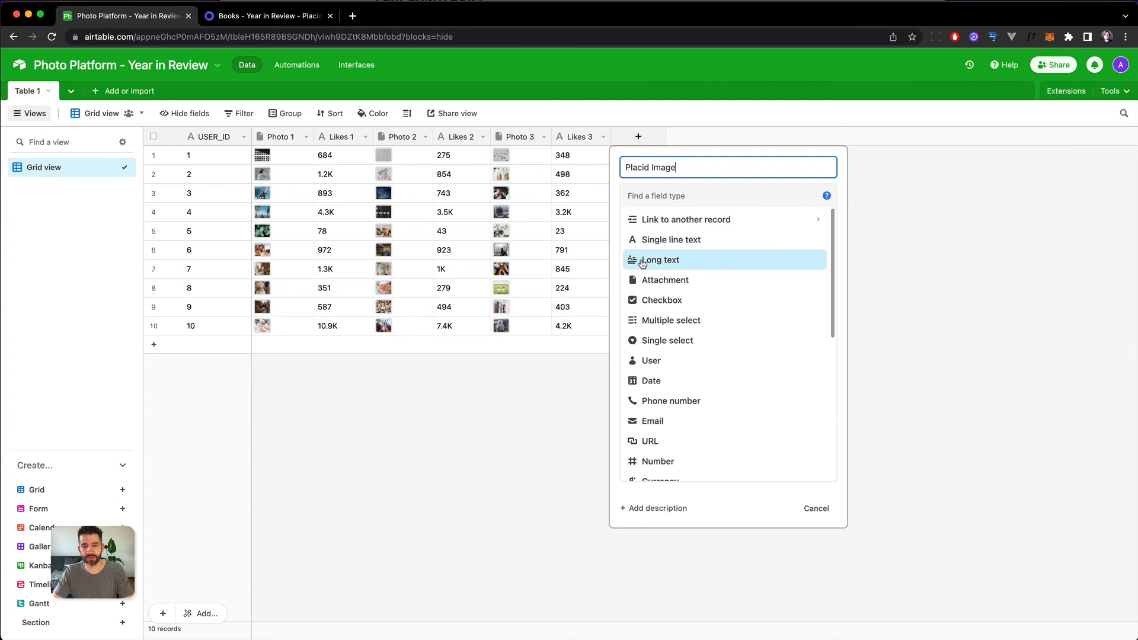
click(648, 279)
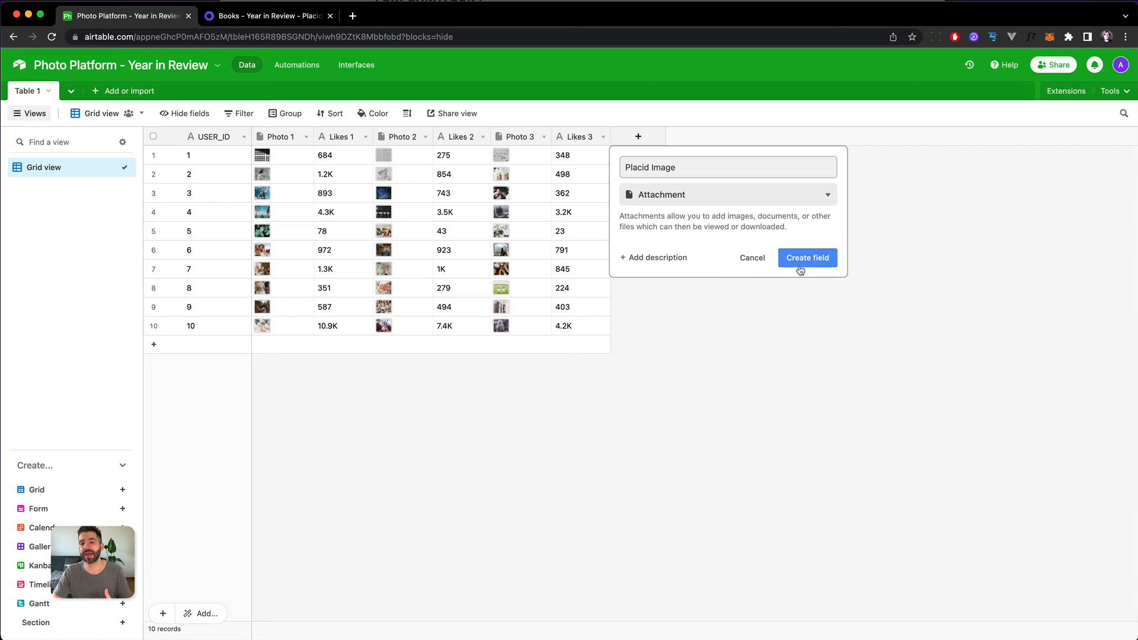
click(824, 266)
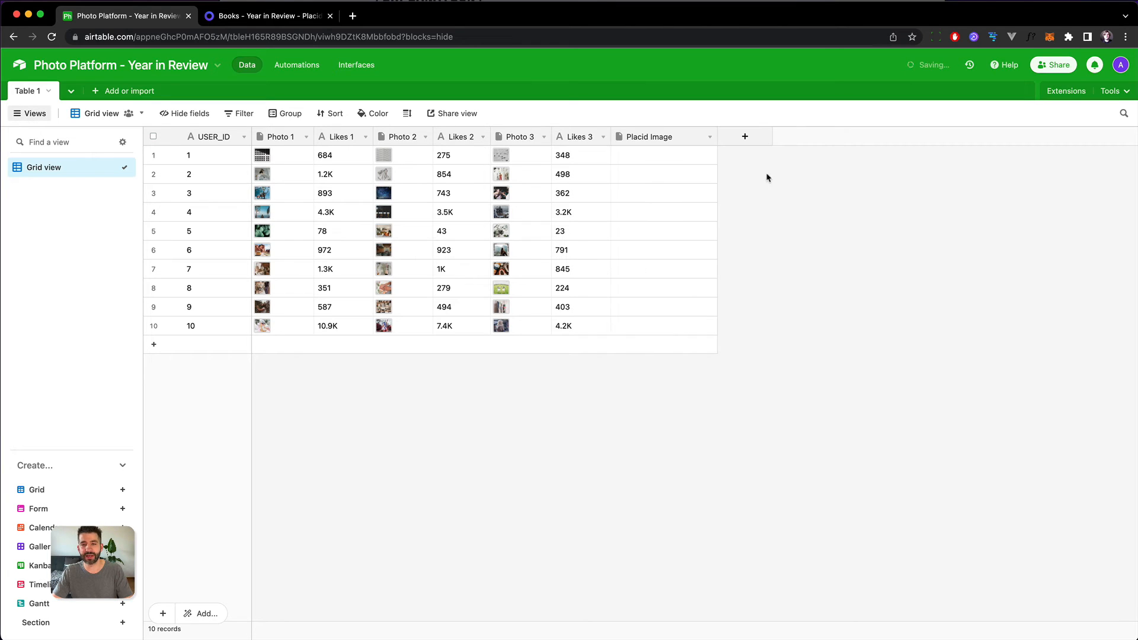
Add a single line text field named "Placid Image URL" to Table 1
click(747, 138)
text(Placid)
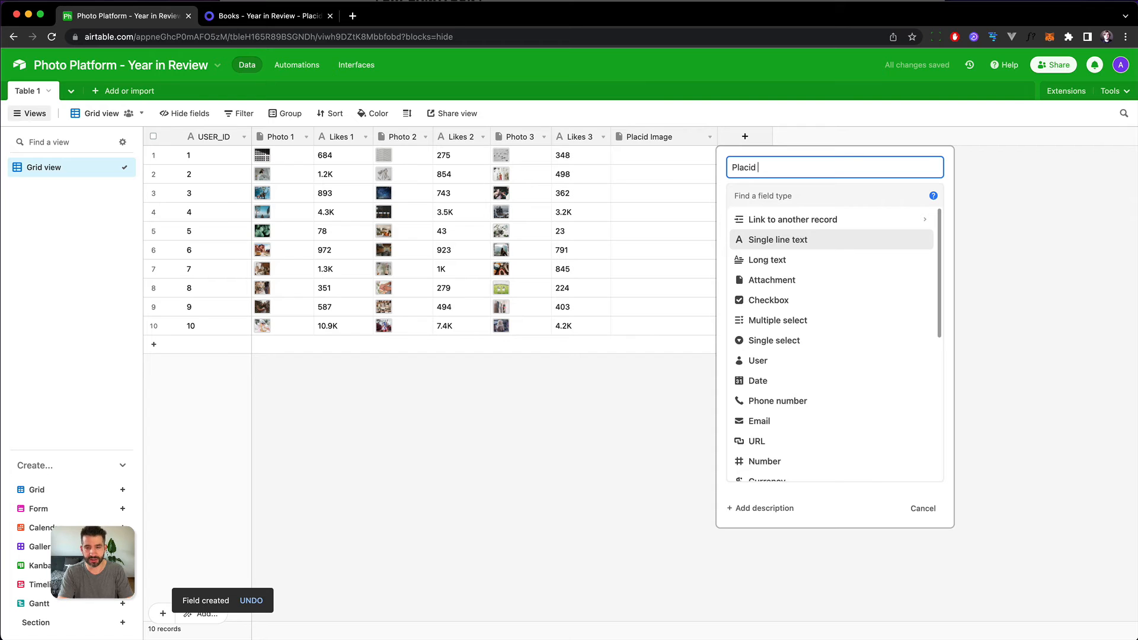
text( Image URL)
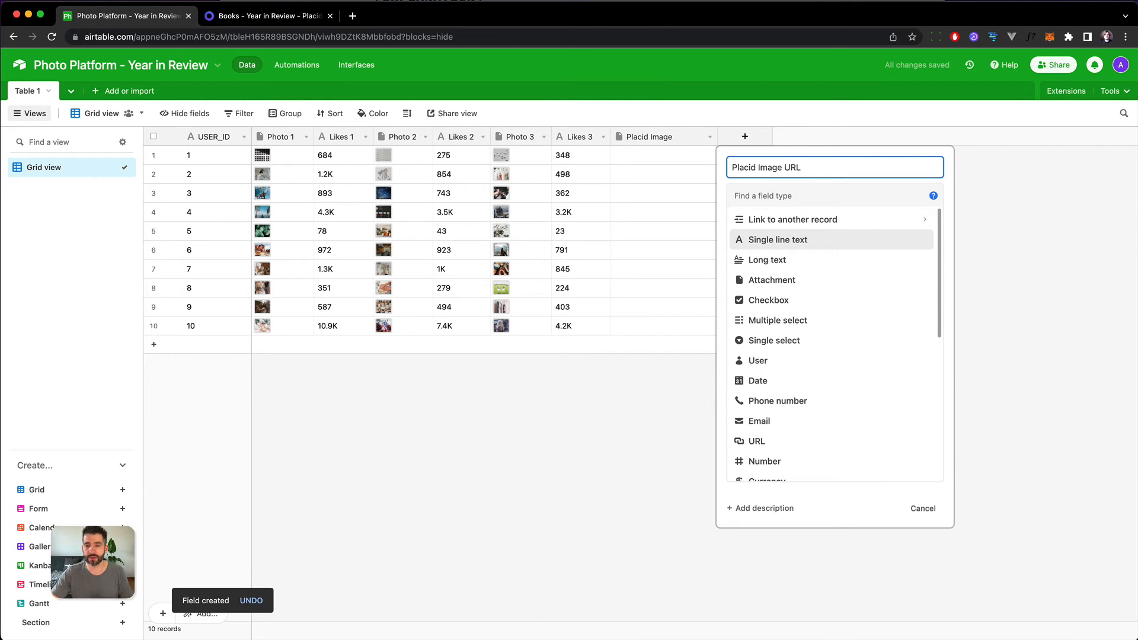
click(755, 240)
click(755, 241)
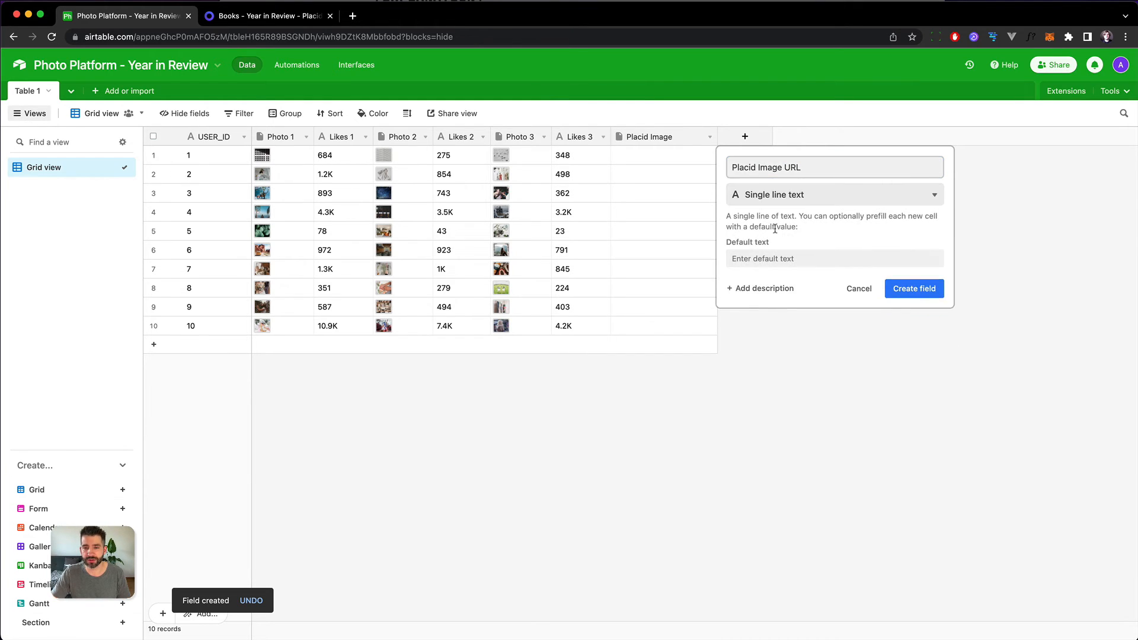
click(913, 288)
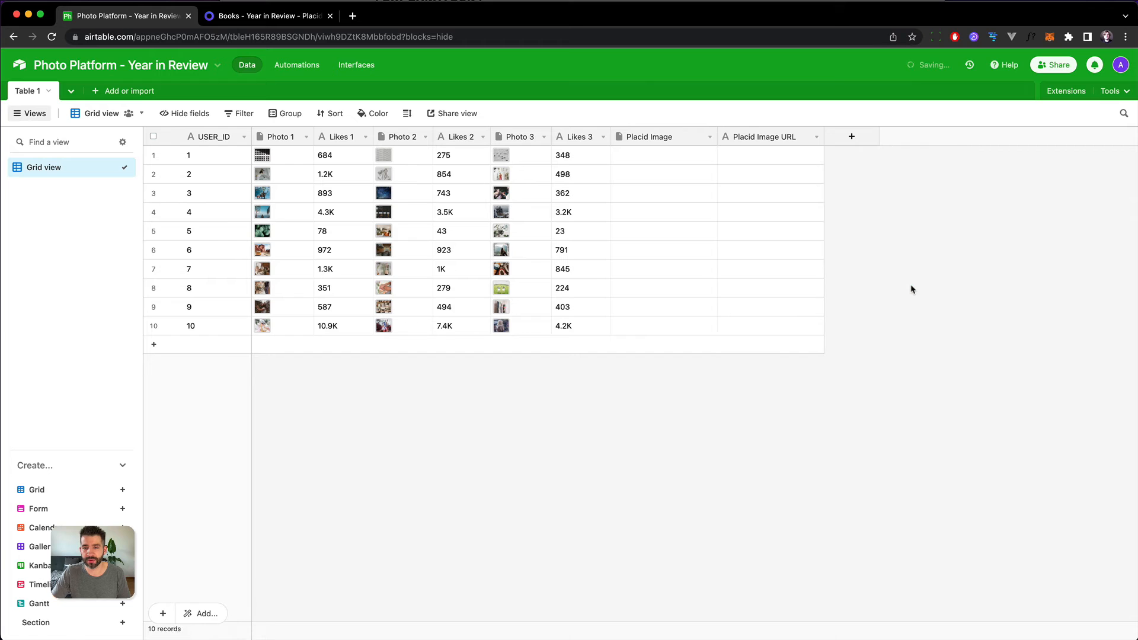
Copy the field name "Placid Image" from Airtable and set it as the Output image field of the Placid action
double_click(645, 140)
key(super+c)
click(211, 16)
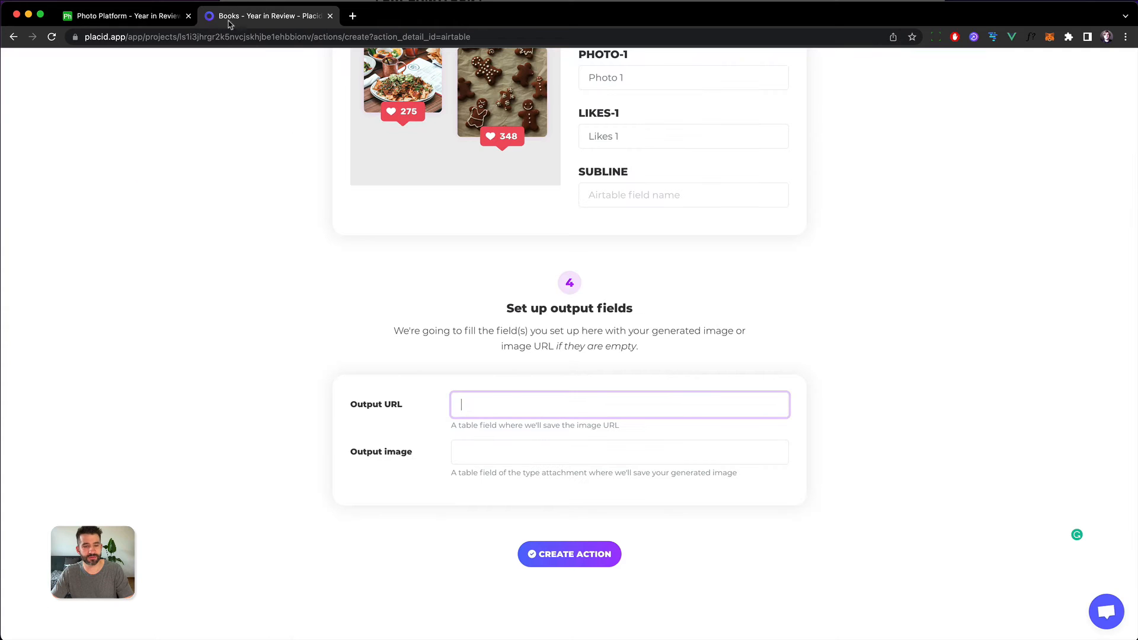
key(super+v)
key(super+a)
key(super+c)
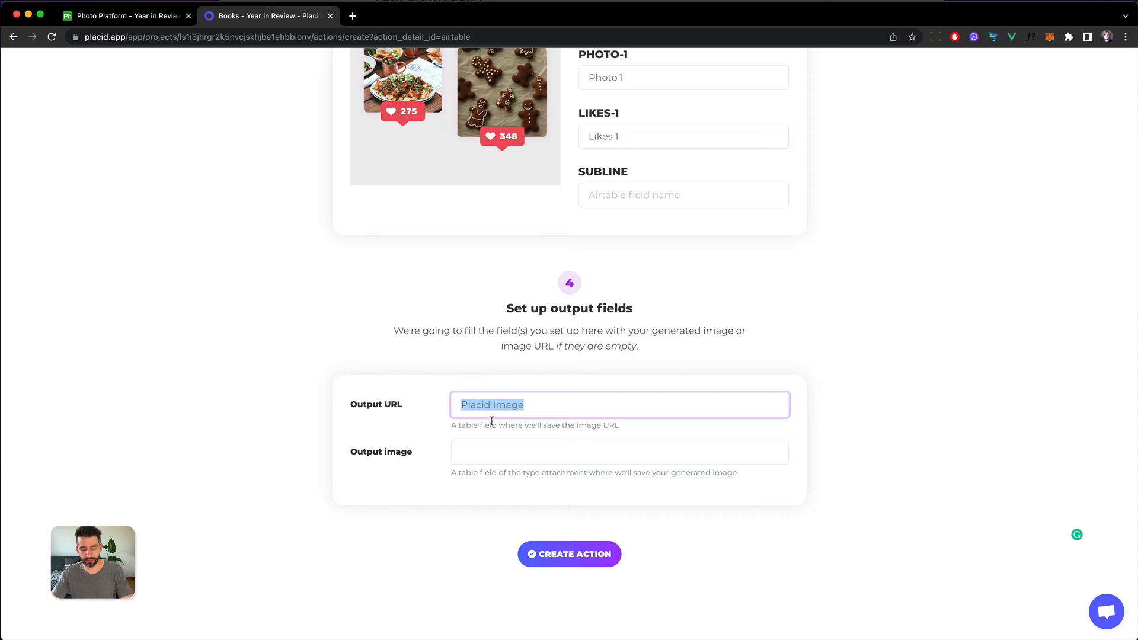
key(BackSpace)
click(466, 452)
key(super+v)
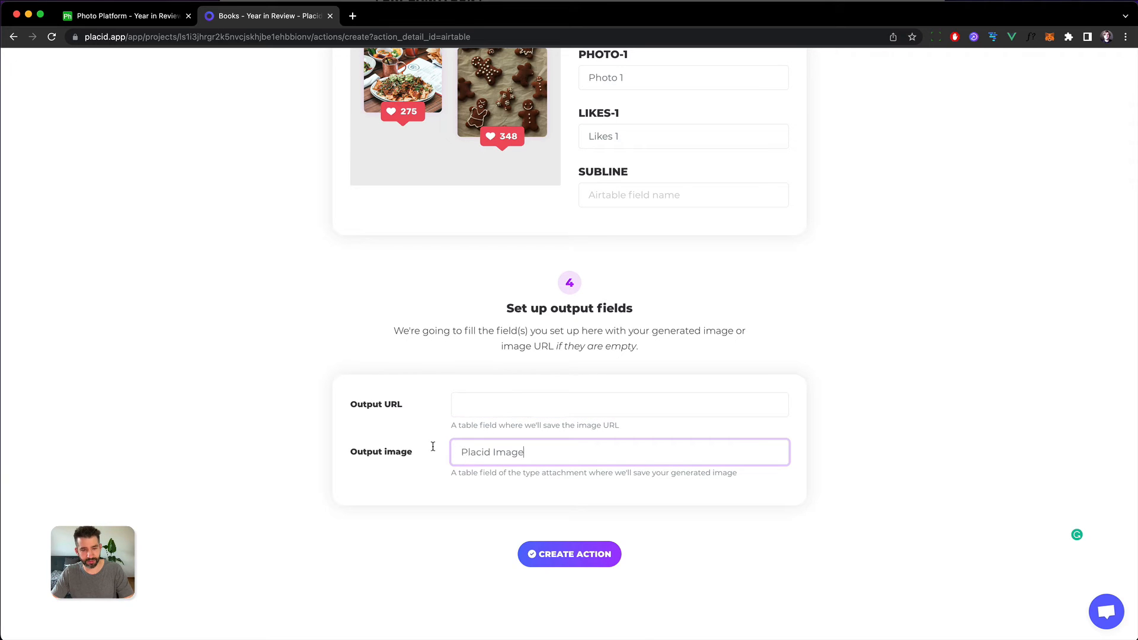
Copy the field name "Placid Image URL" from Airtable and set it as the Output URL field of the Placid action
click(140, 18)
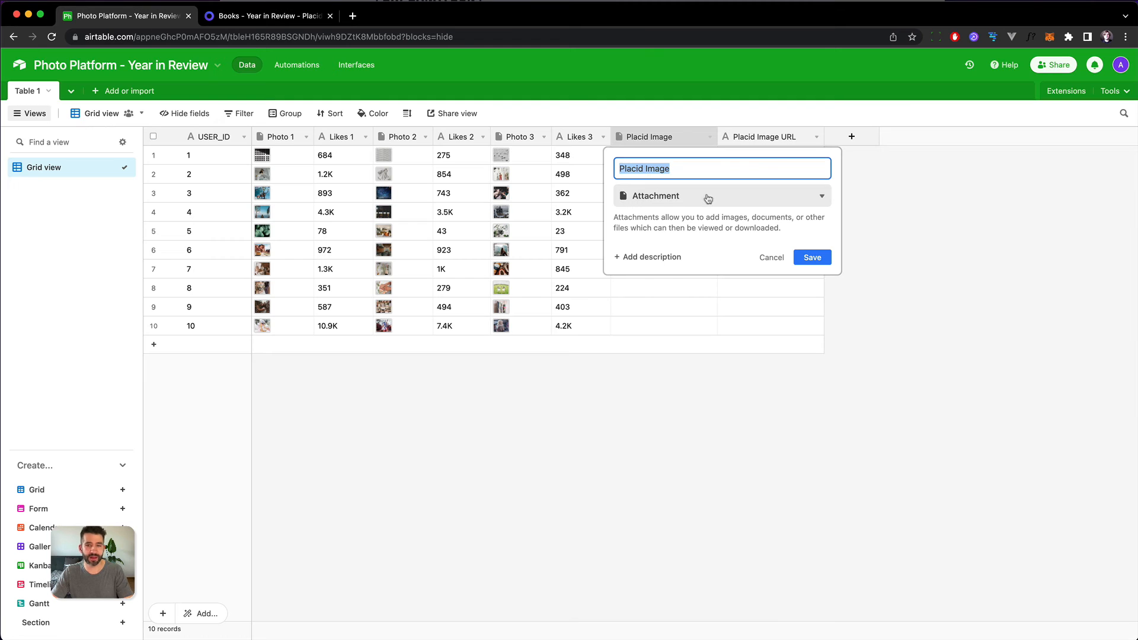
double_click(774, 138)
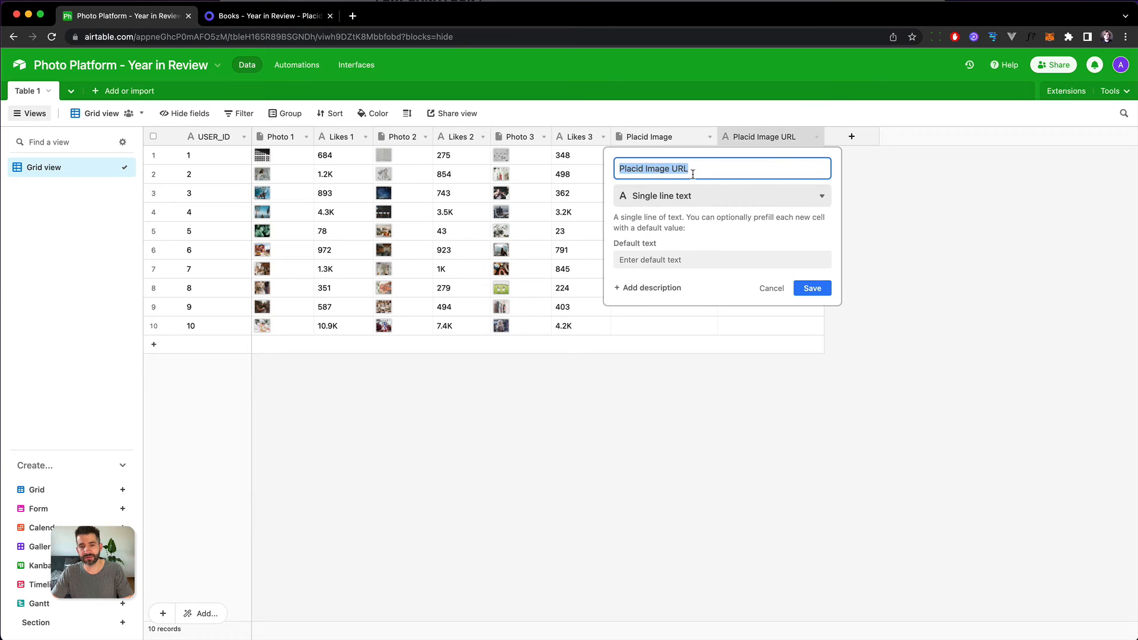
key(super+c)
click(269, 15)
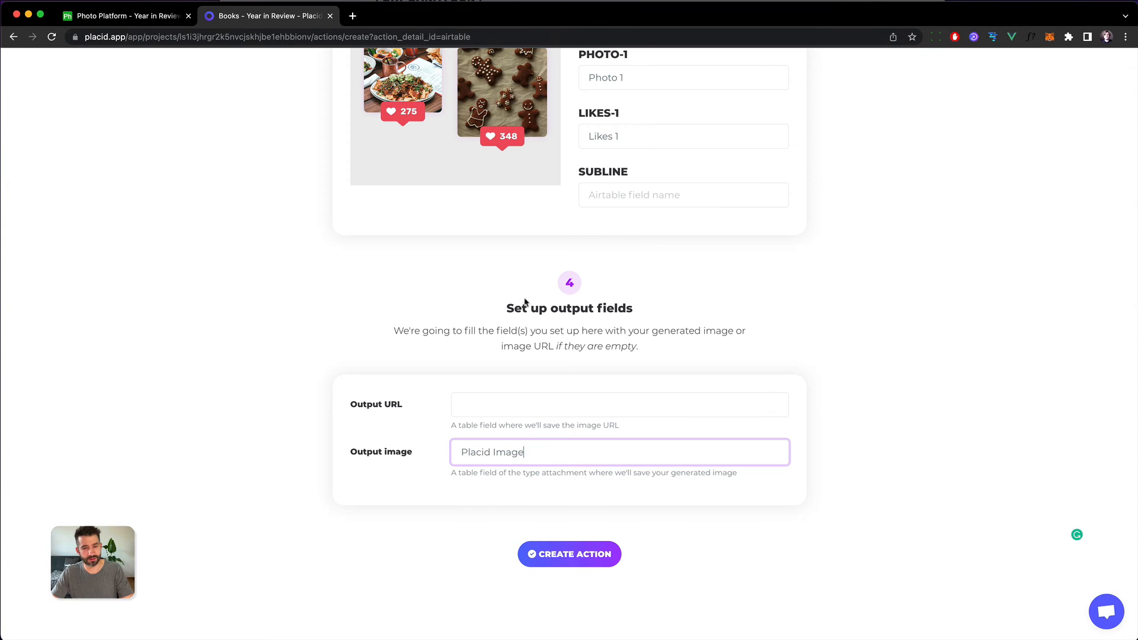
click(553, 401)
key(super+v)
Review the automation's settings and field mappings, and create the action
scroll(589, 427, up, 15)
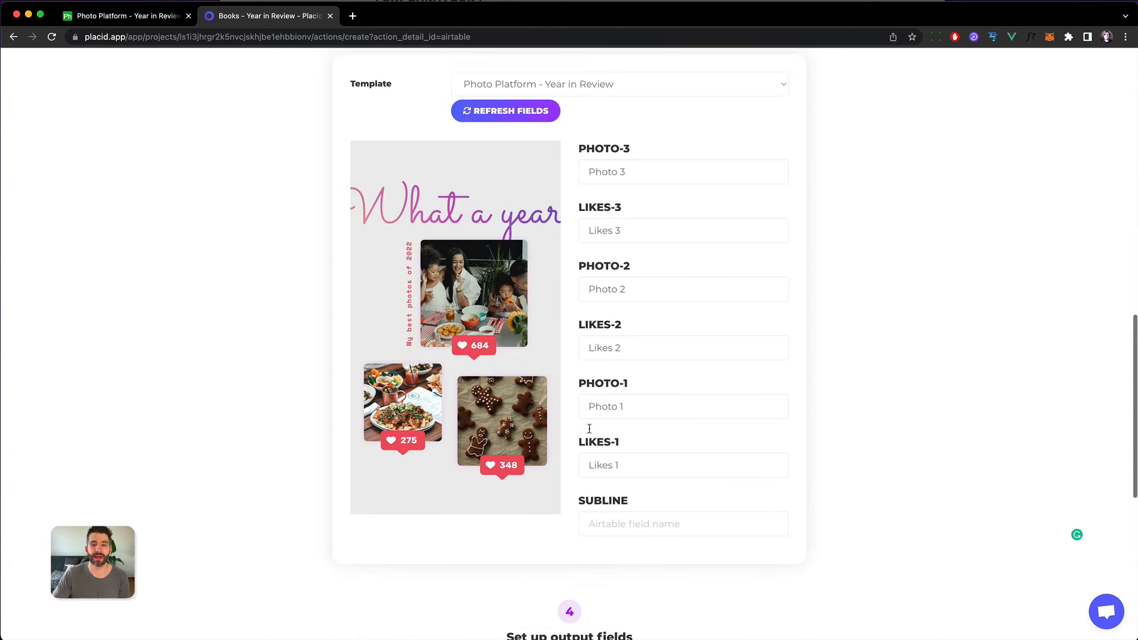
scroll(588, 416, up, 5)
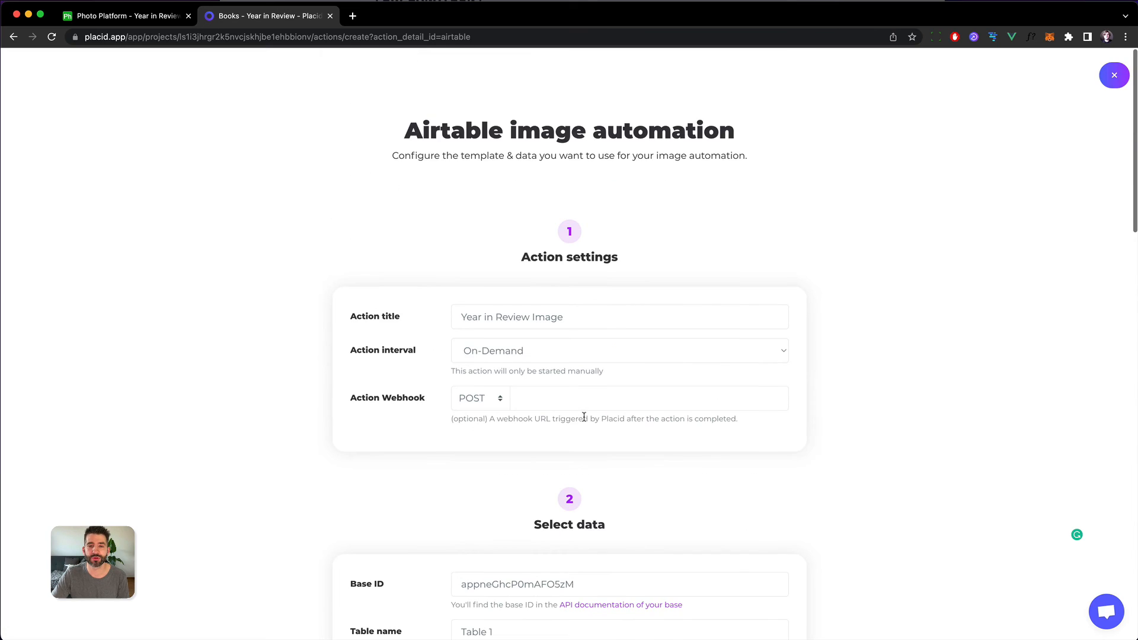
scroll(581, 424, down, 20)
click(580, 436)
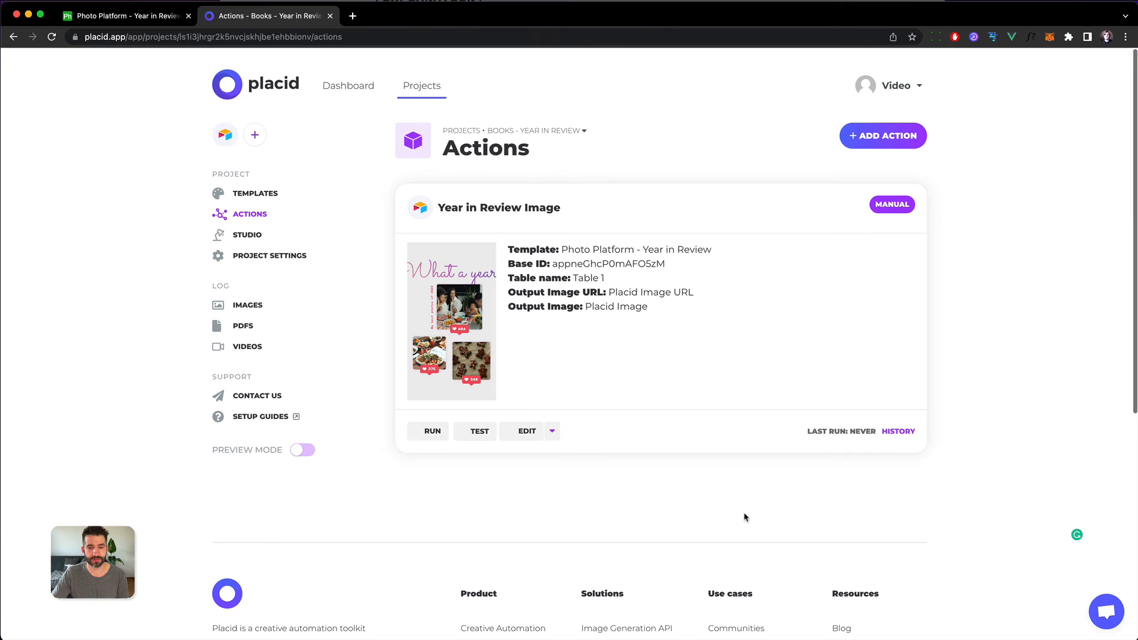
Dismiss the field editor left open in Airtable and start a test run of the Year in Review Image action in Placid
click(110, 16)
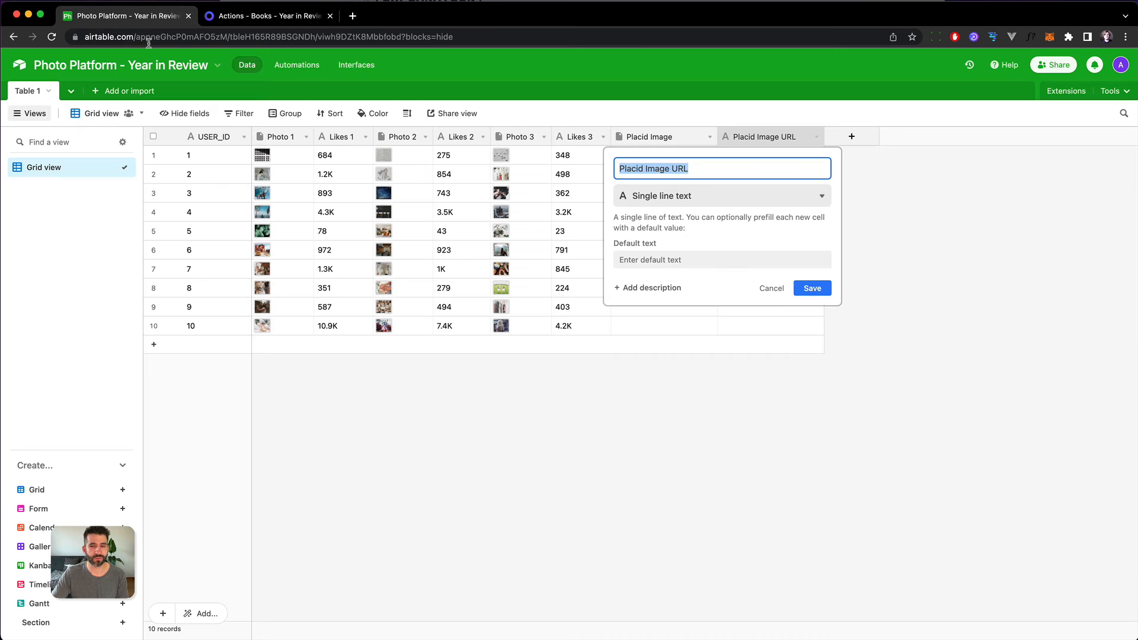
click(947, 414)
click(241, 16)
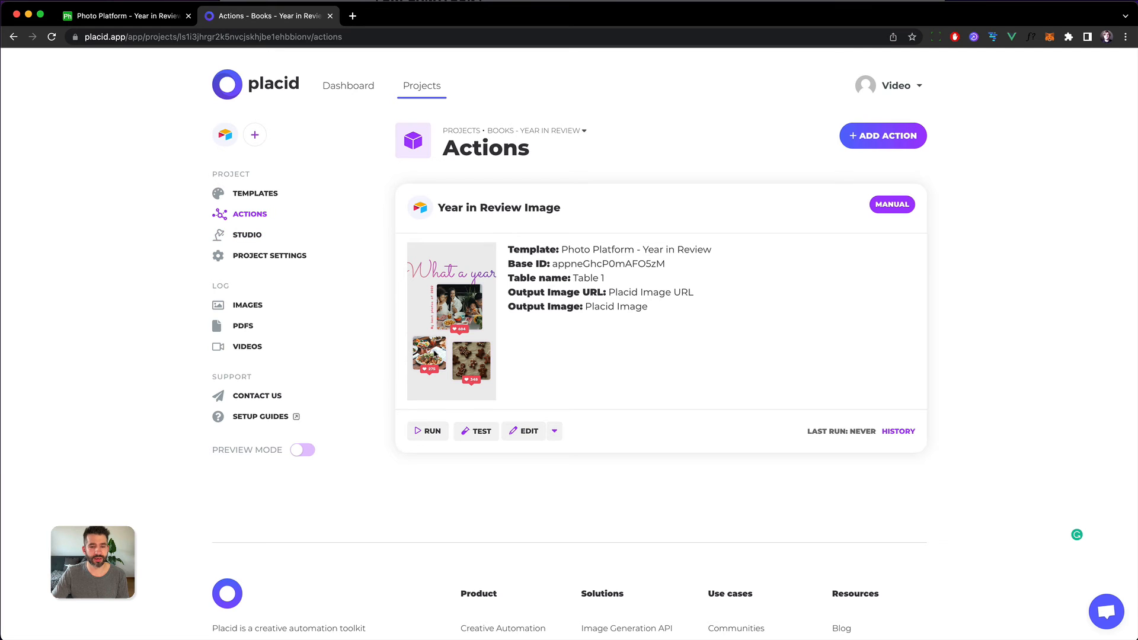
click(476, 434)
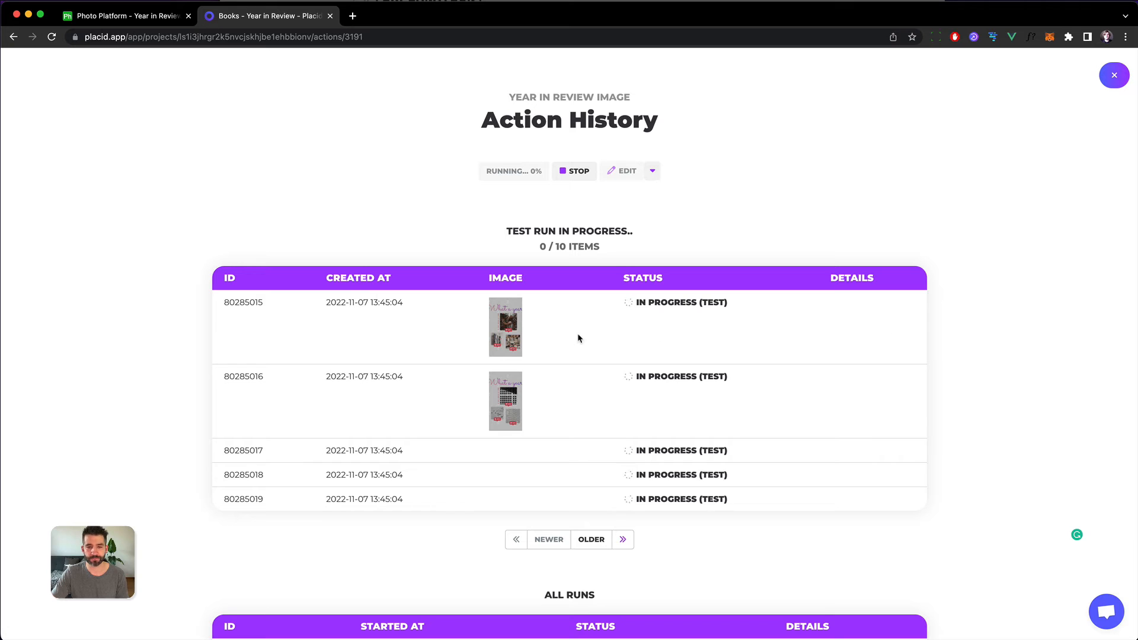
Inspect the first three test images in the action history at full size
click(496, 323)
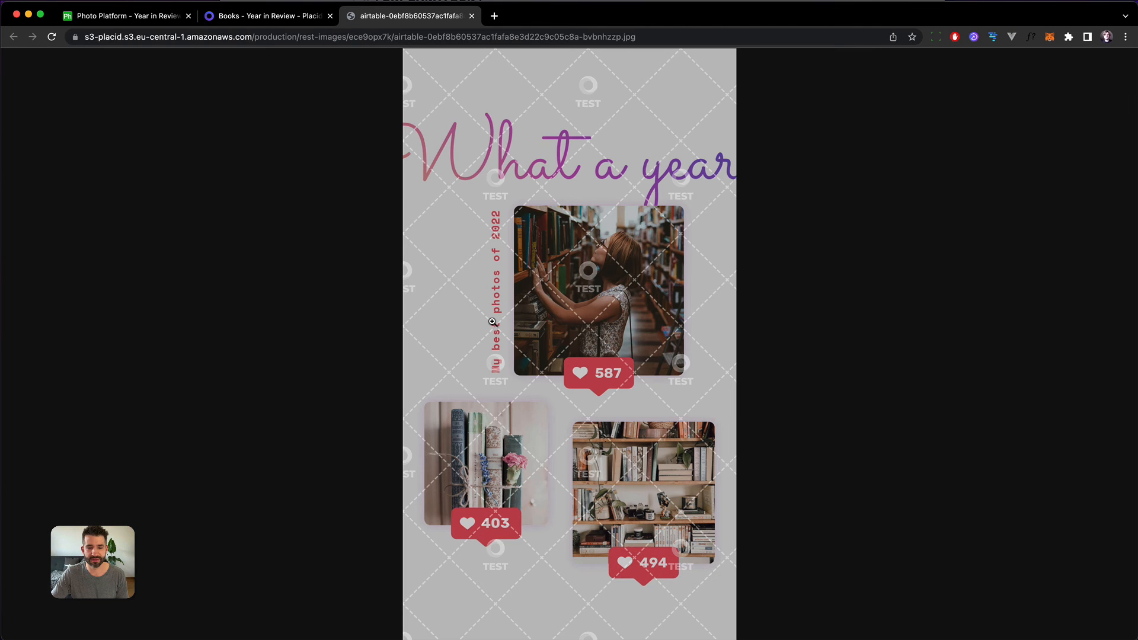
click(243, 18)
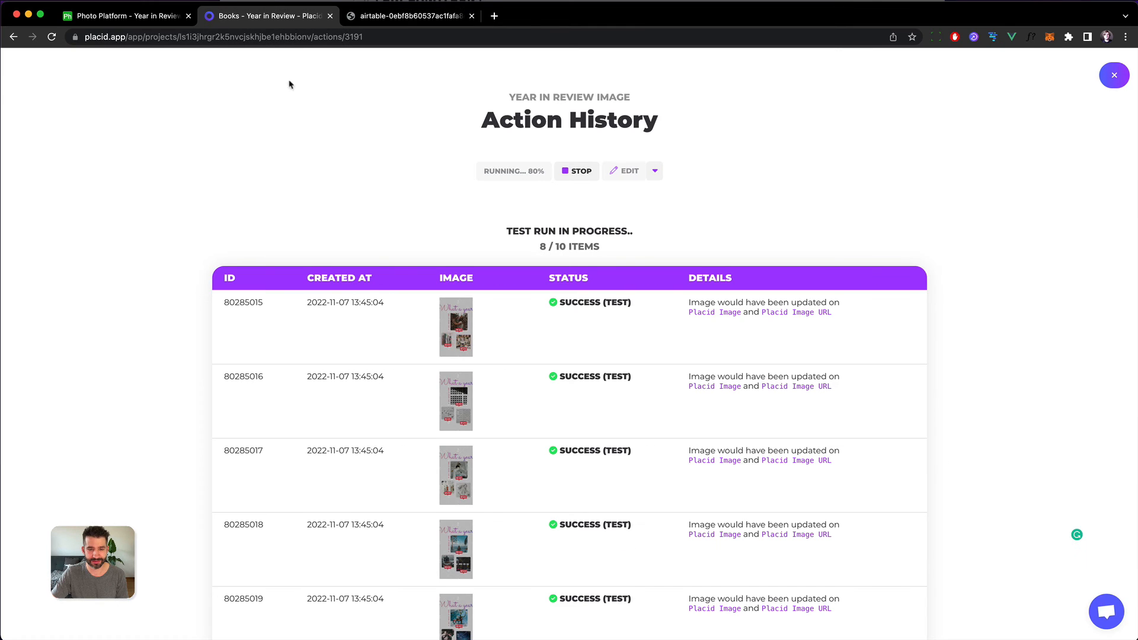
click(460, 405)
click(282, 17)
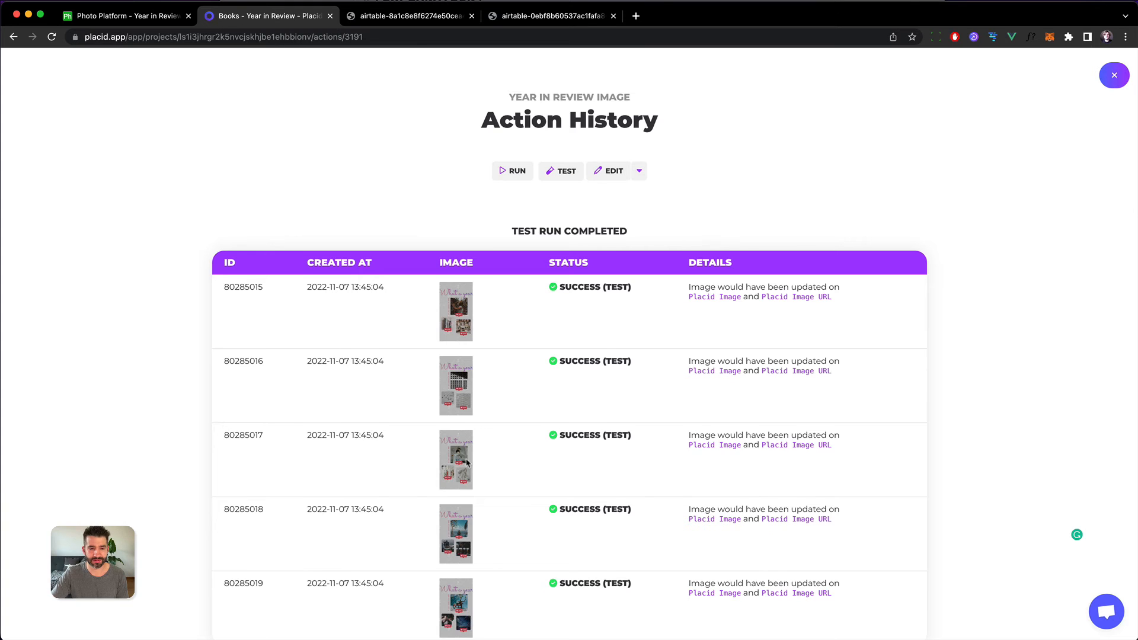
click(466, 463)
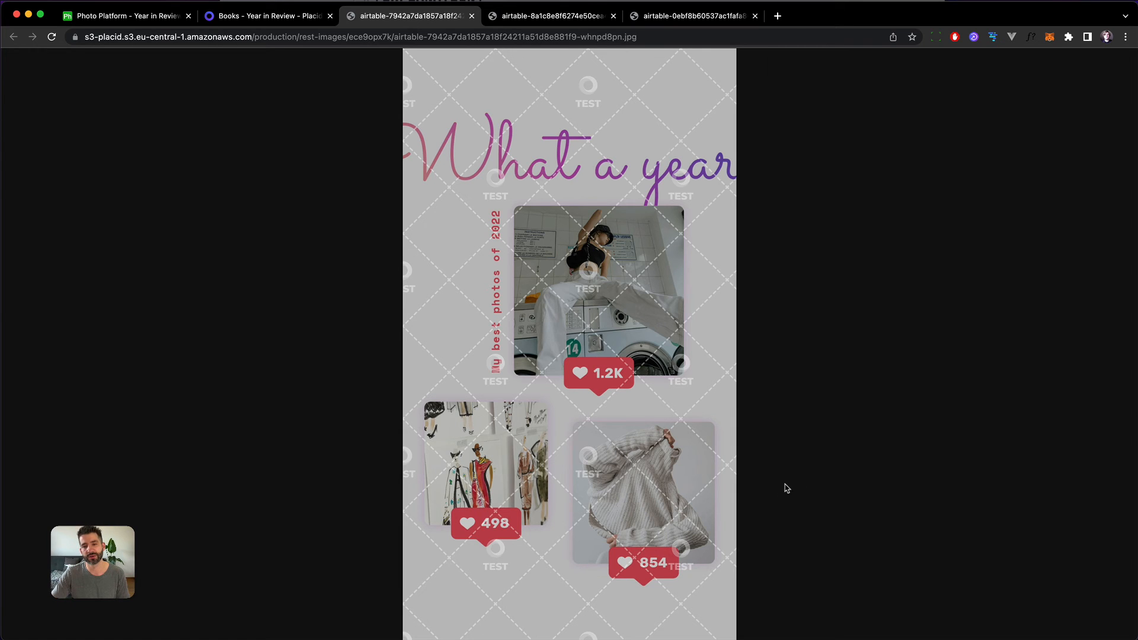
Run the Year in Review Image action for real from its action history and switch to the Airtable base
click(261, 18)
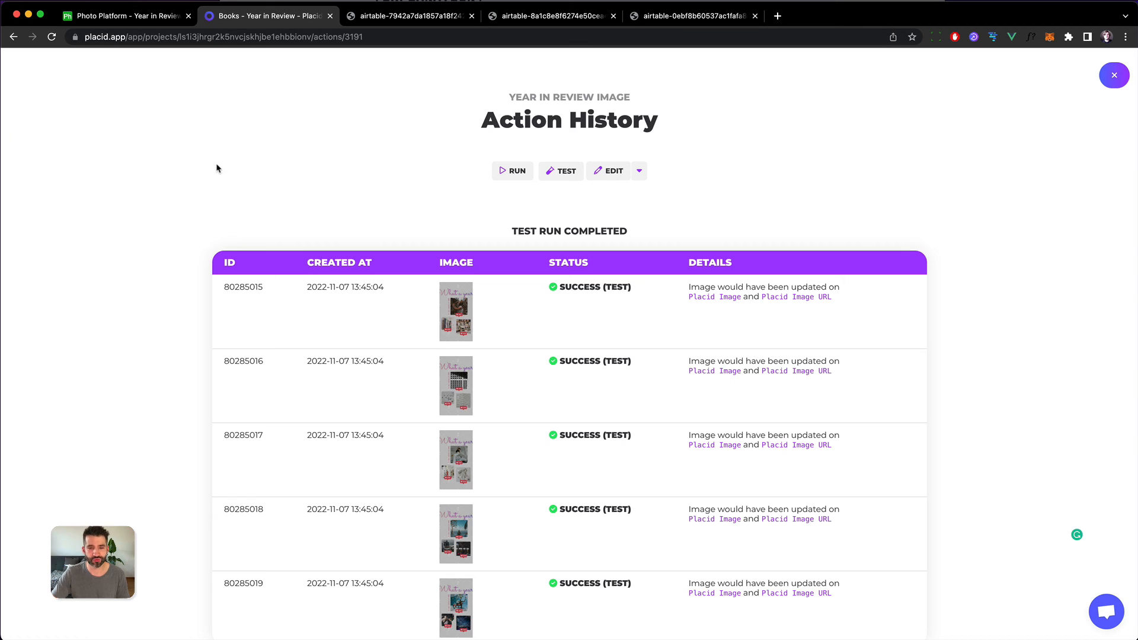
click(515, 172)
click(152, 19)
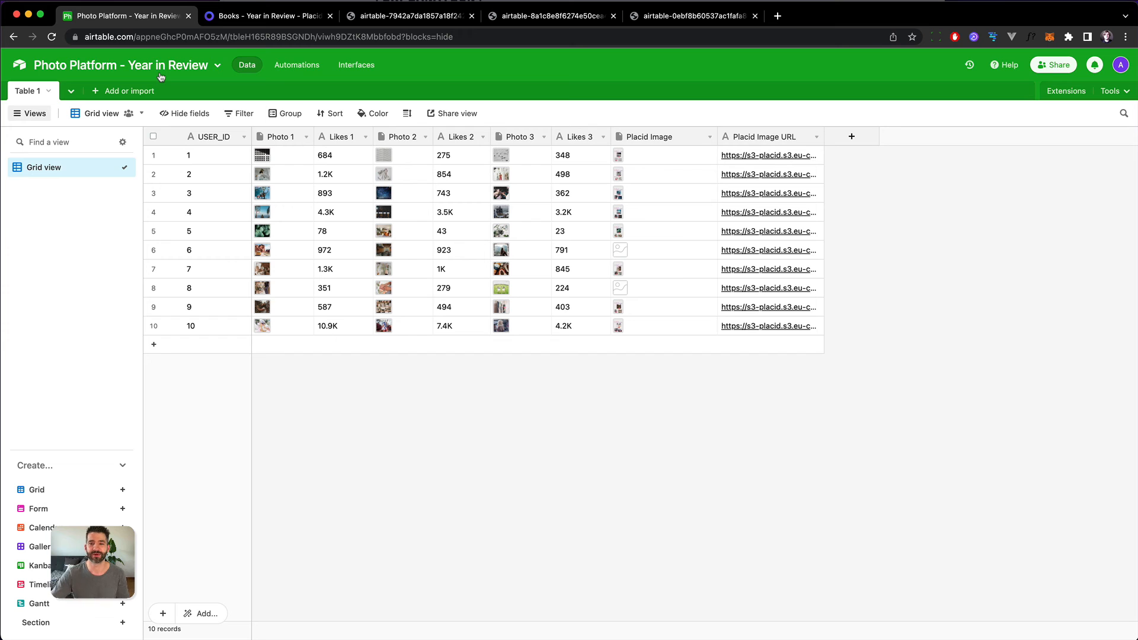
Check the generated images in the Placid Image field at full size for users 1, 3 and 8
click(619, 159)
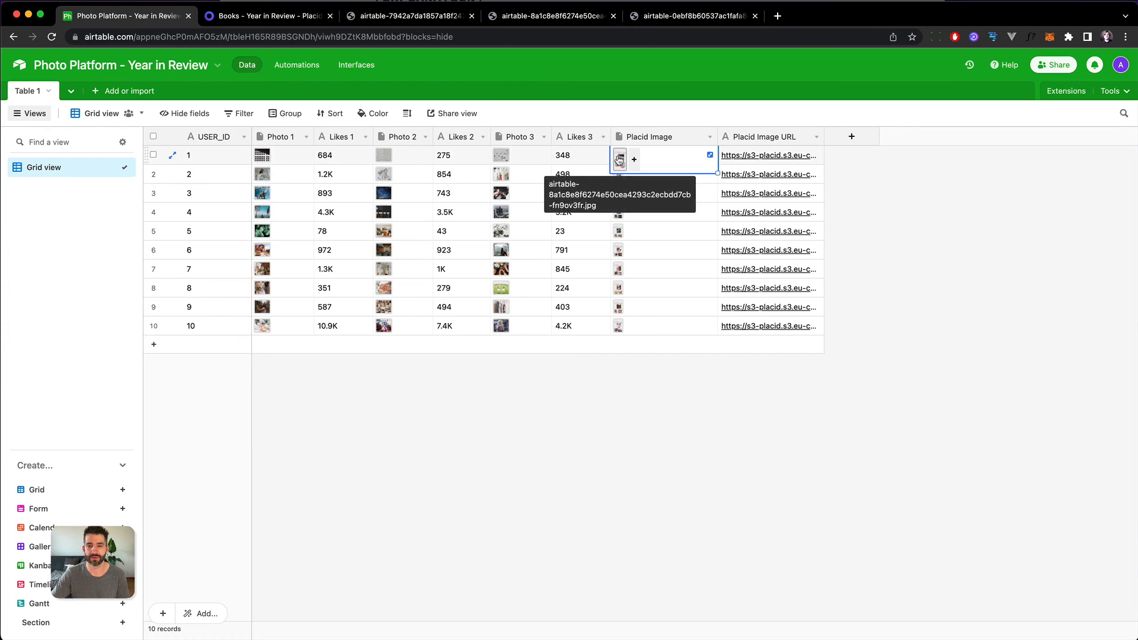
click(619, 159)
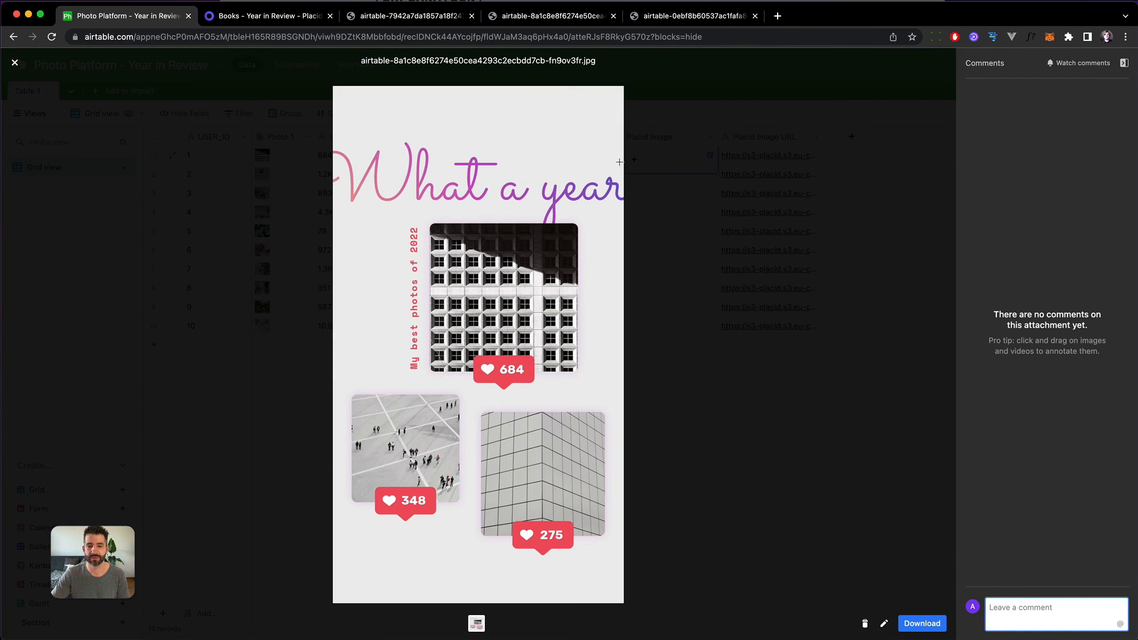
click(714, 310)
click(618, 195)
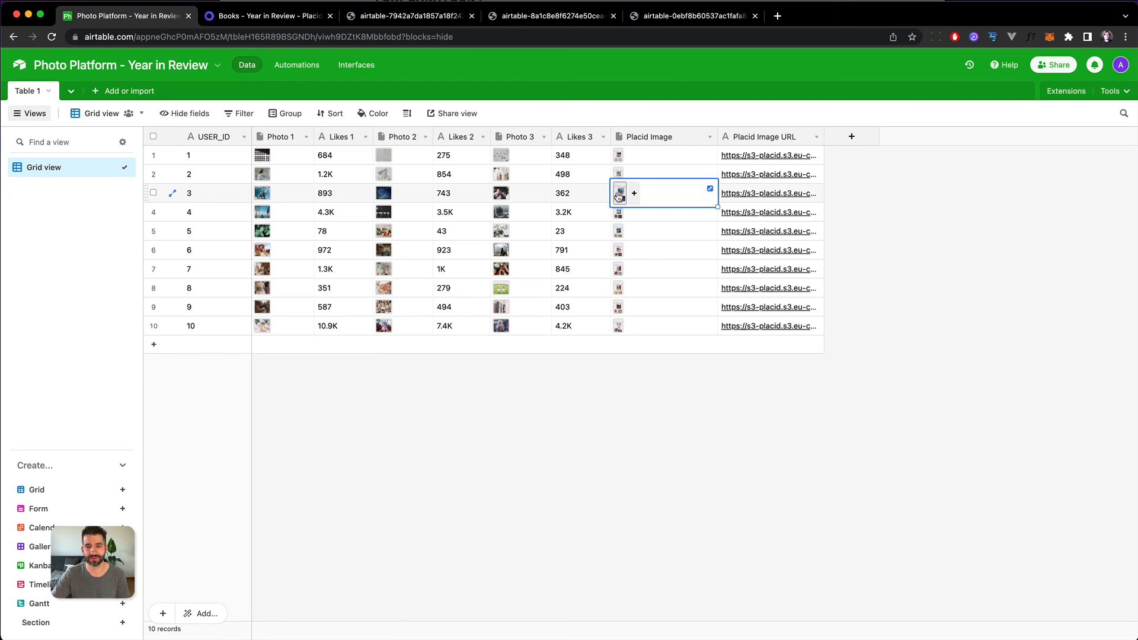
click(619, 196)
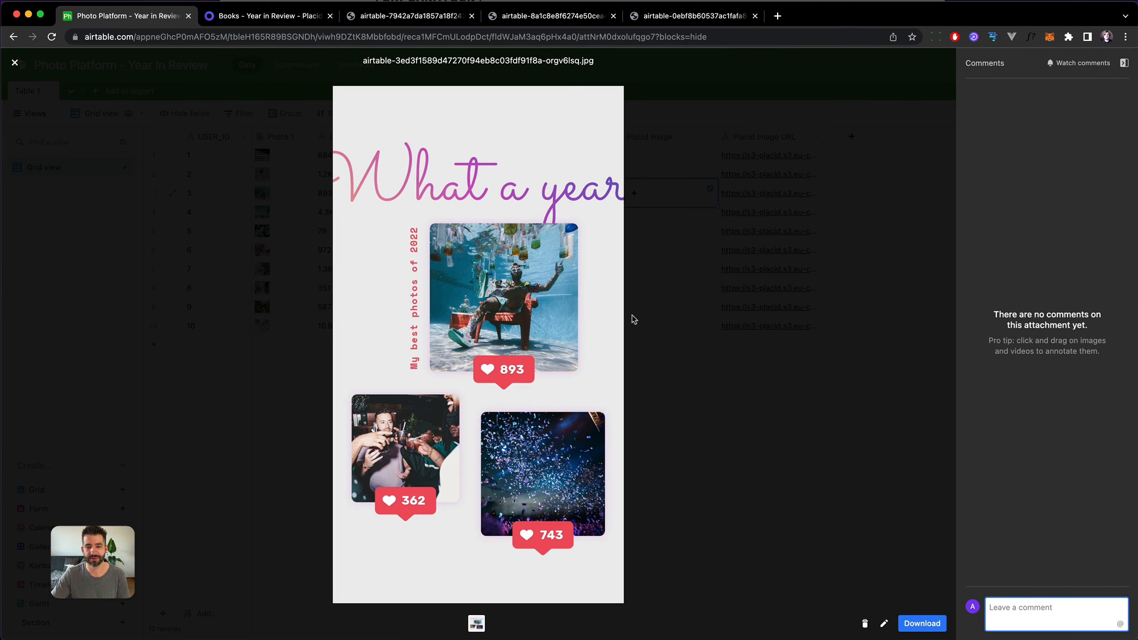
click(663, 401)
click(620, 288)
click(620, 288)
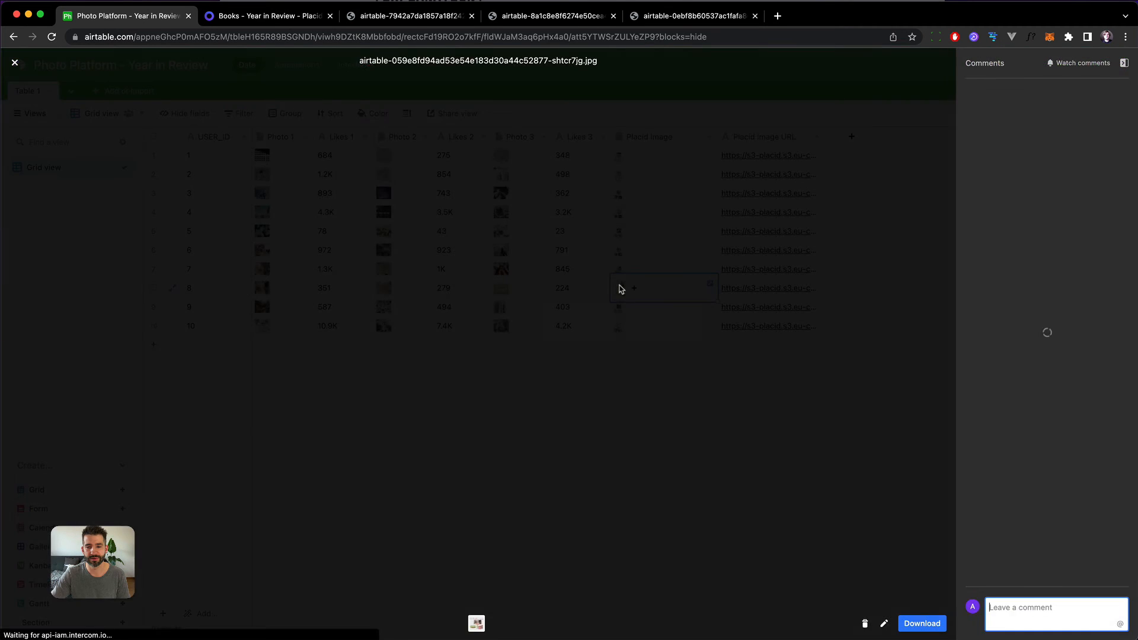
Close the enlarged attachment and view the Placid Image attachments of users 1 and 3 at full size again
click(701, 370)
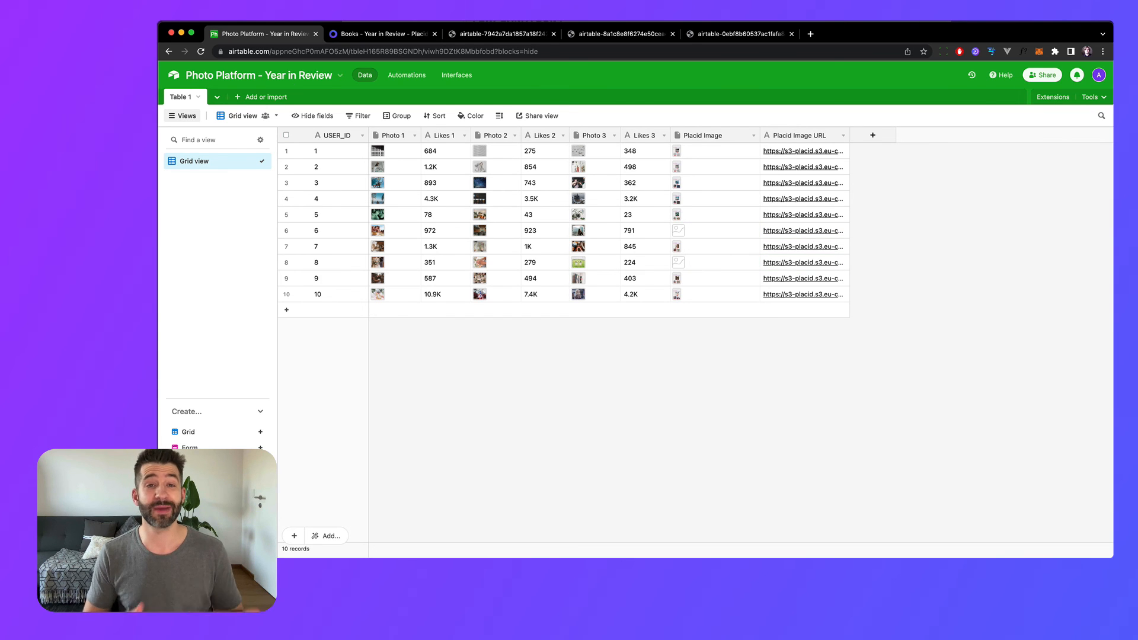
click(678, 155)
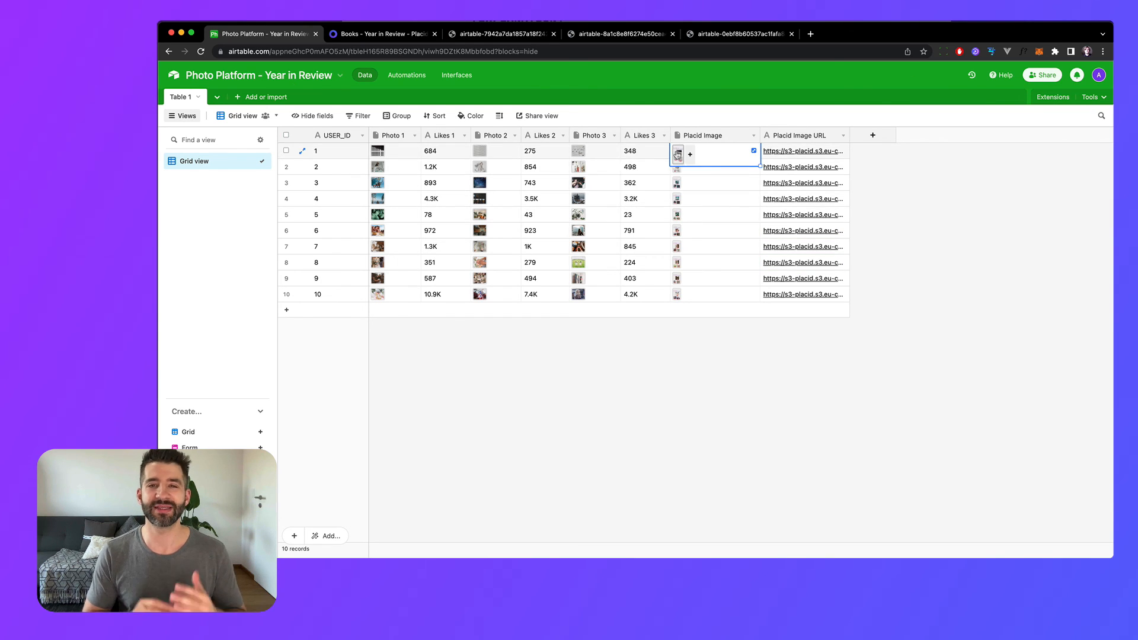
click(678, 155)
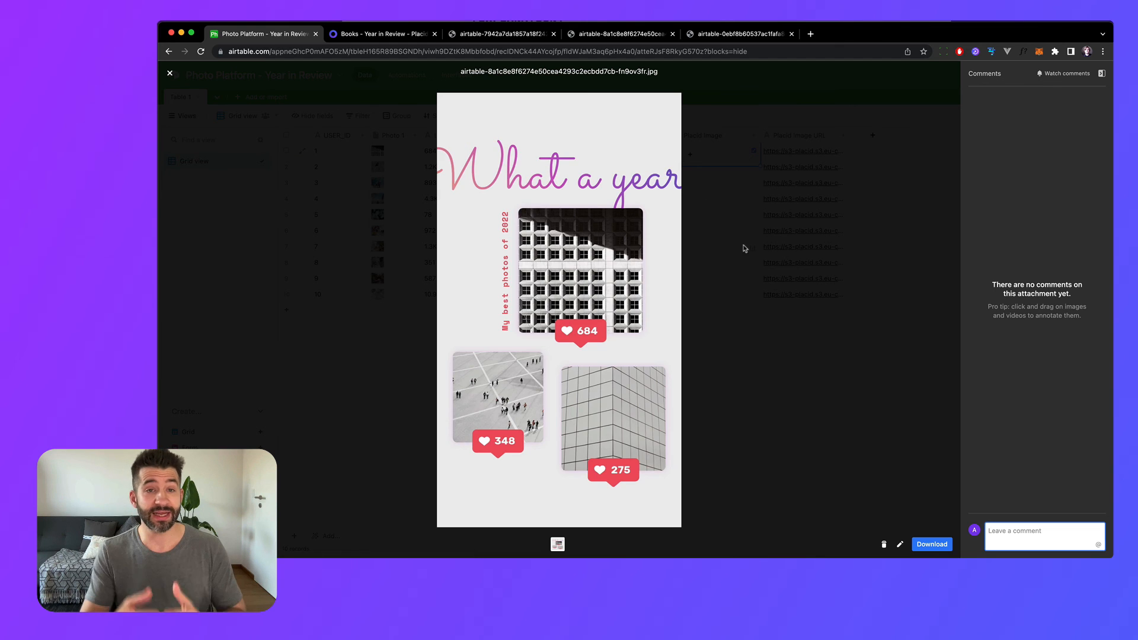
click(760, 281)
click(677, 185)
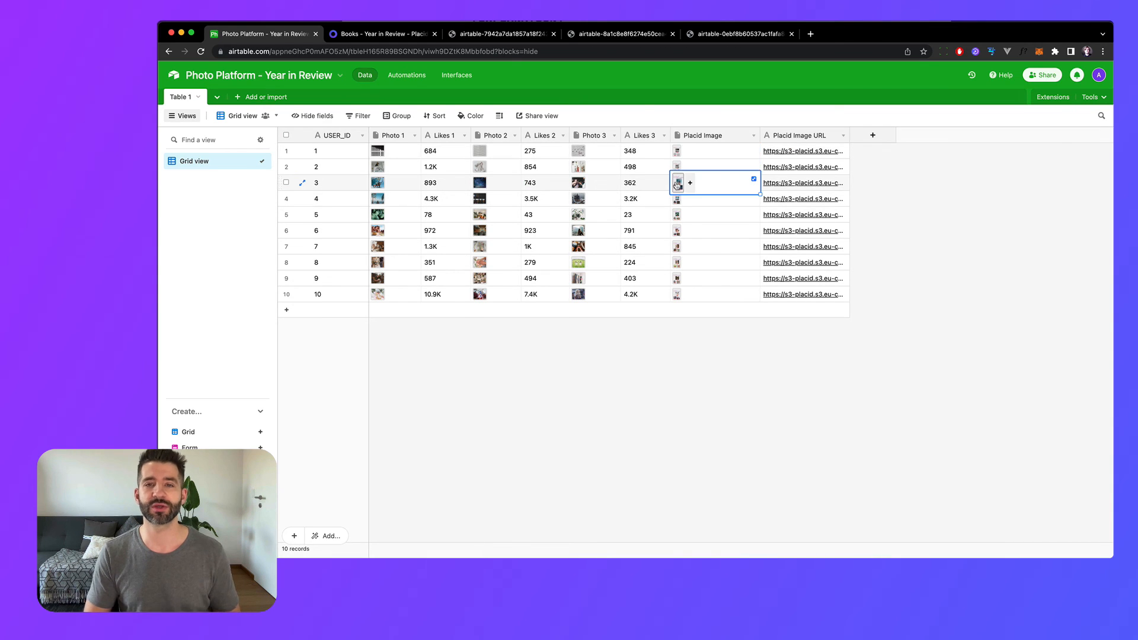
click(677, 184)
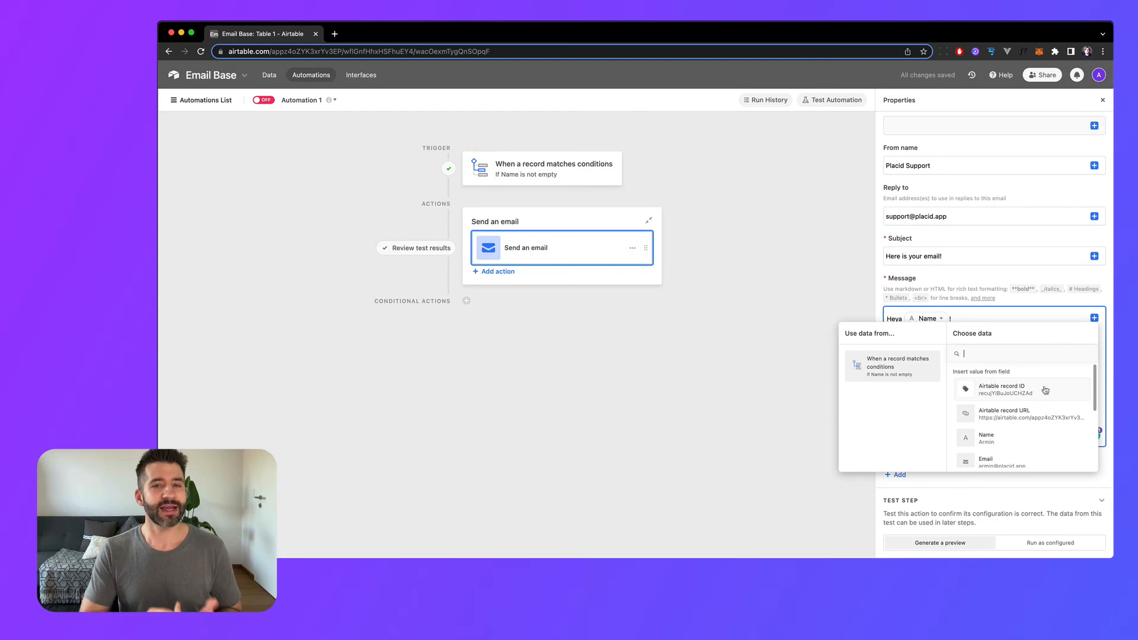
Insert the Email Image field as the img source in the email message and generate a preview of the whole email
scroll(1040, 391, down, 3)
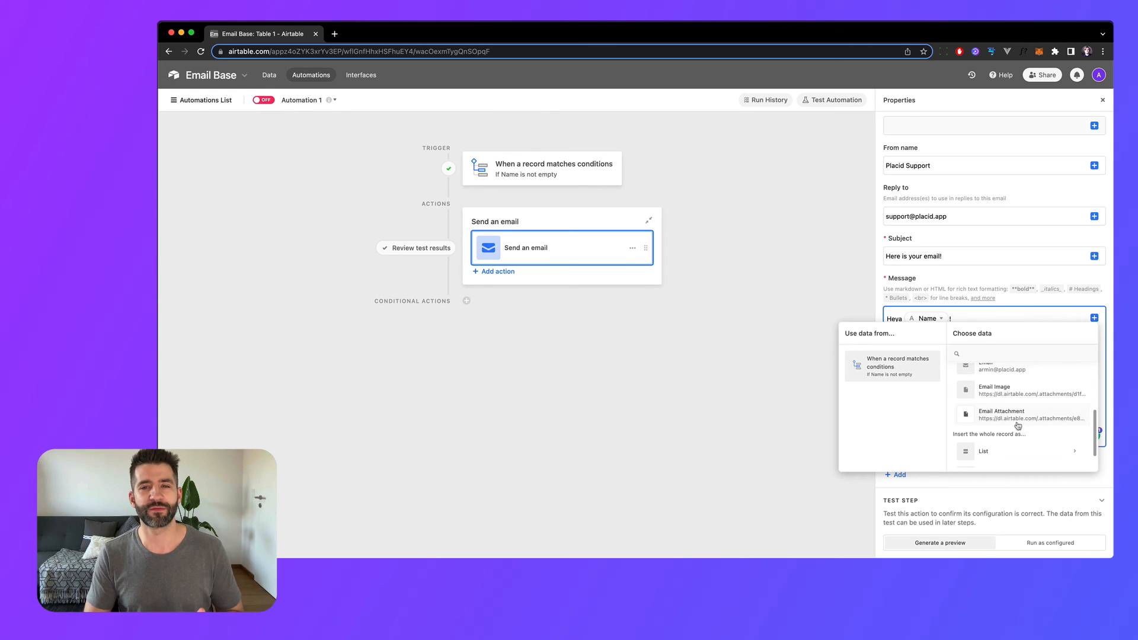
click(986, 389)
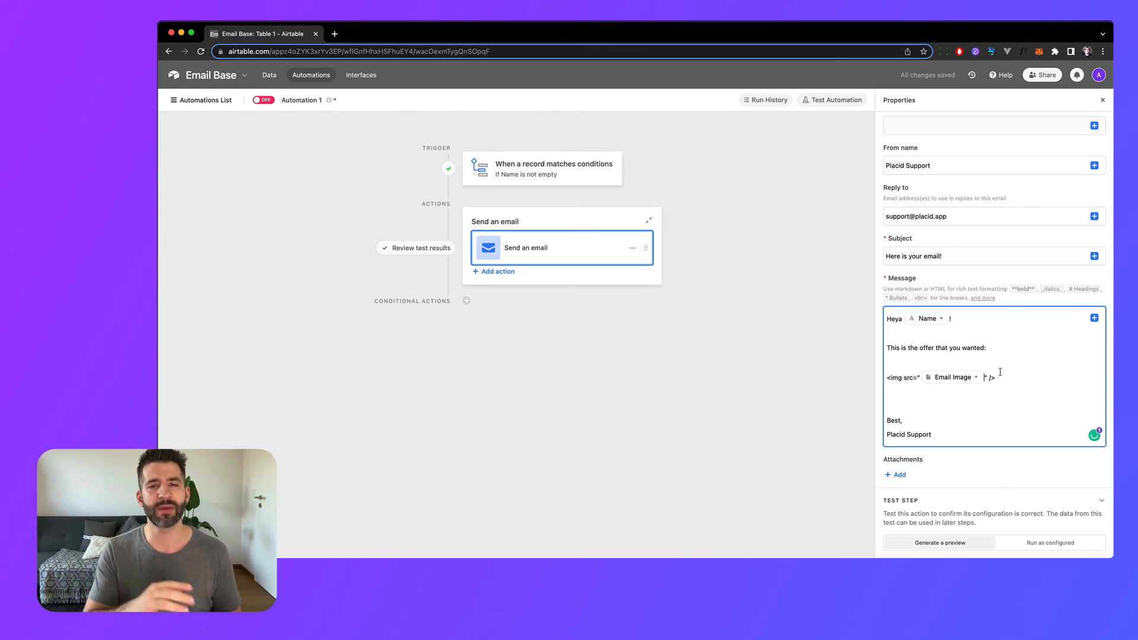
scroll(954, 527, down, 3)
click(984, 458)
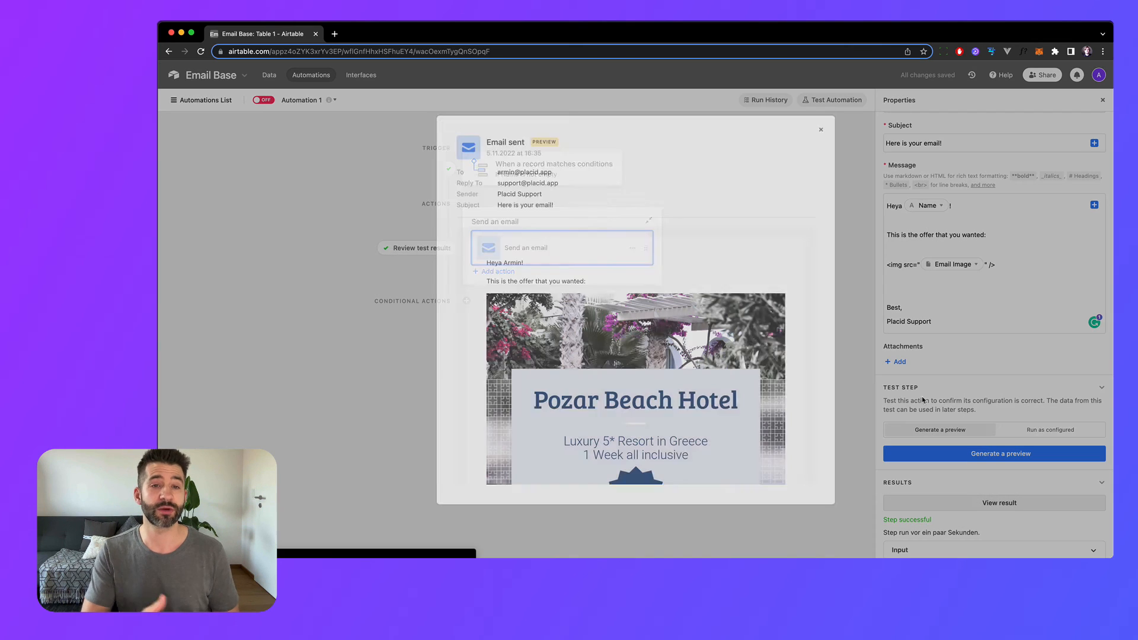
scroll(697, 362, down, 5)
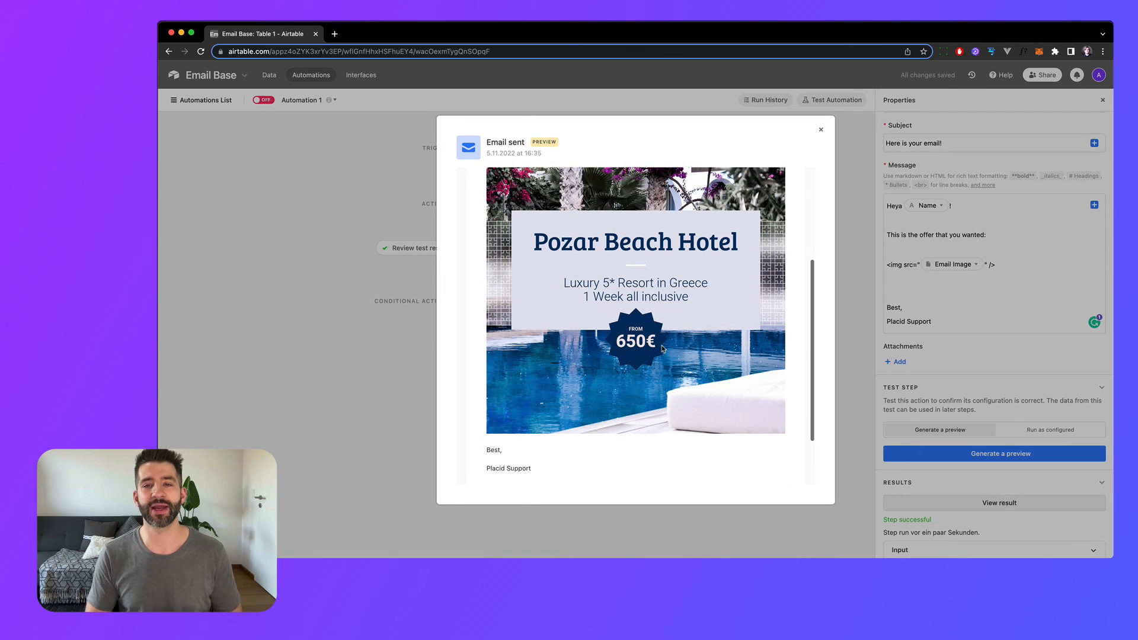